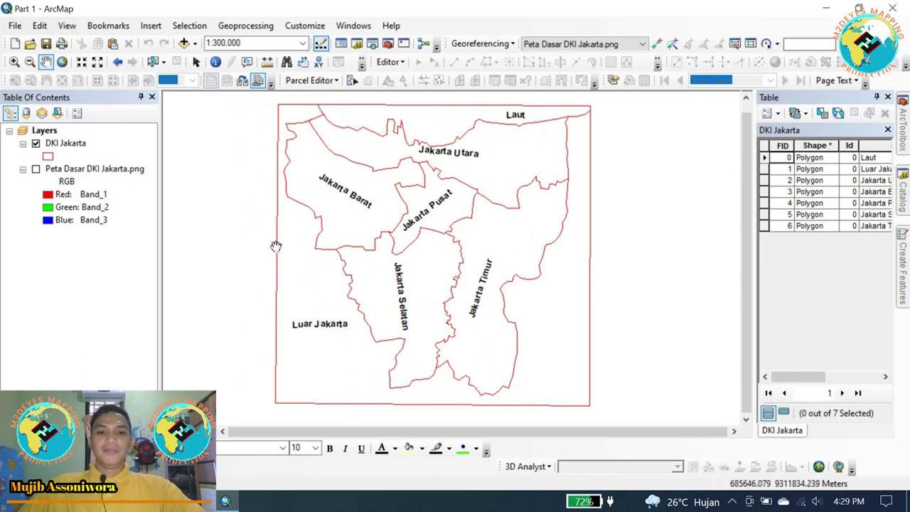
Switch the Peta Dasar DKI Jakarta.png base map on and off to compare it with the DKI Jakarta polygons
left_click(36, 169)
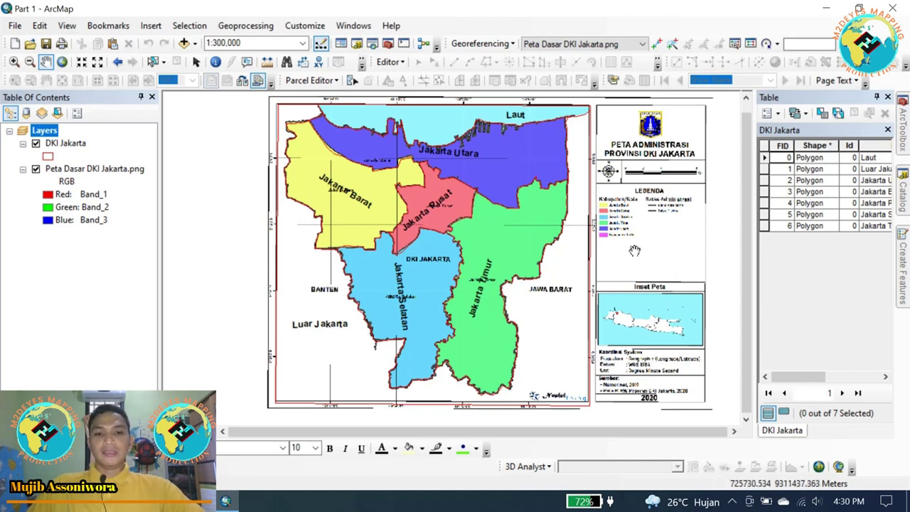
left_click_drag(429, 253, 429, 263)
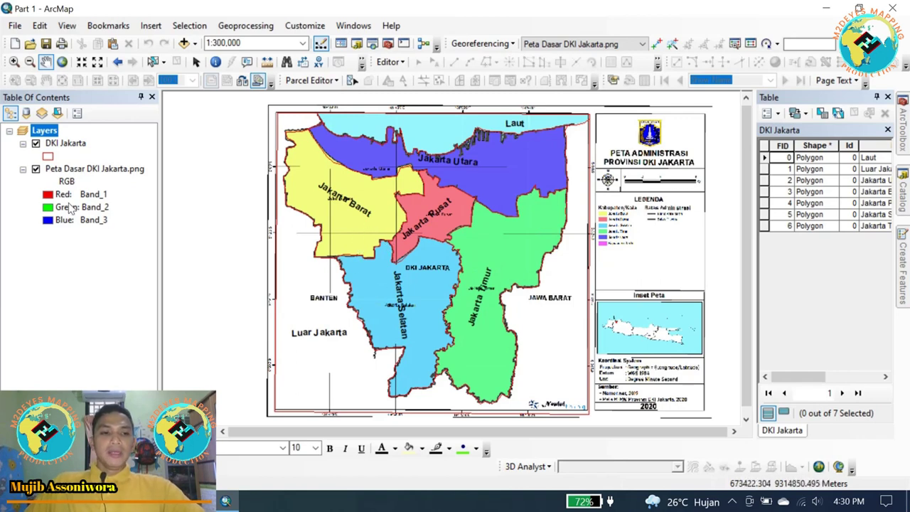
left_click(36, 169)
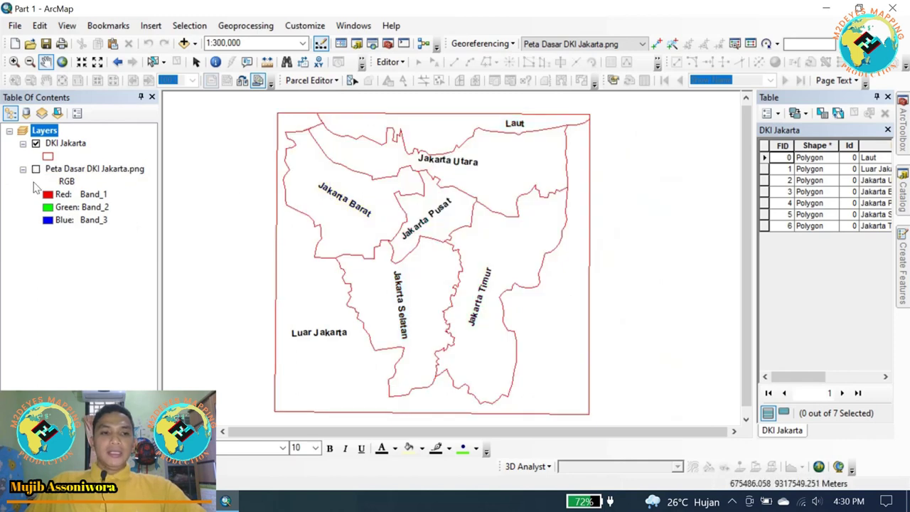
left_click(36, 169)
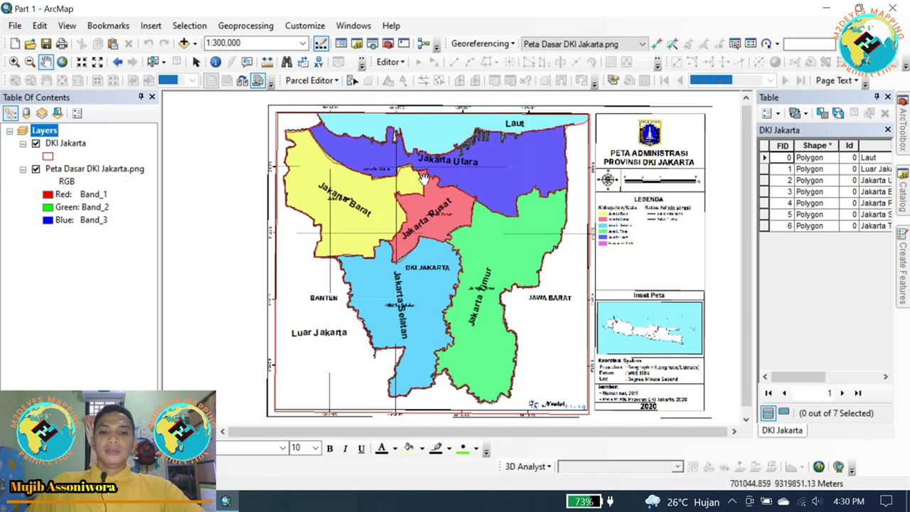
Remove the Peta Dasar DKI Jakarta.png layer from the map
left_click(106, 169)
right_click(107, 169)
left_click(133, 194)
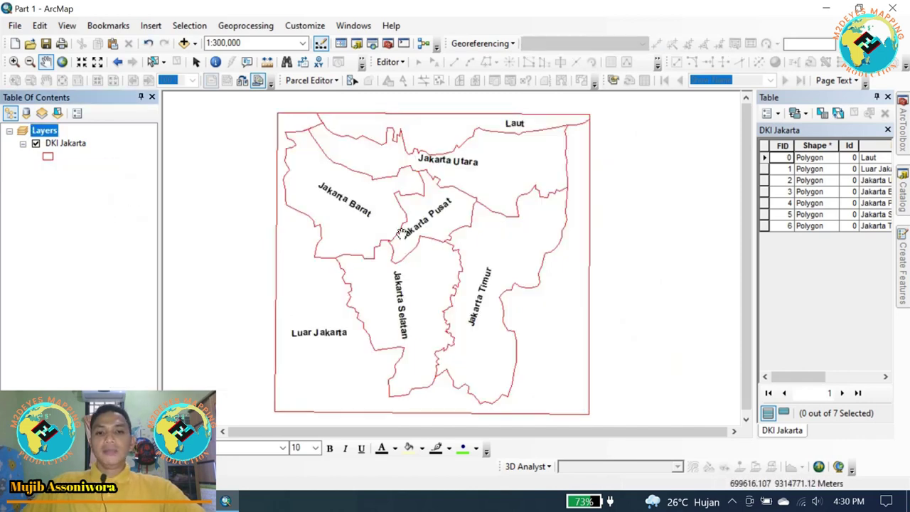
Symbolize the DKI Jakarta layer by unique values of the Ket field, with the <all other values> category switched off
left_click_drag(399, 256, 420, 252)
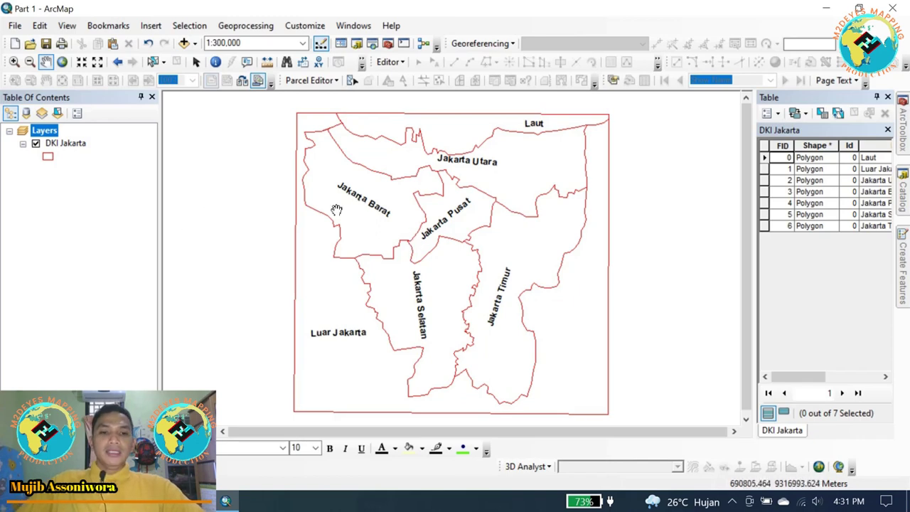
left_click_drag(337, 210, 331, 207)
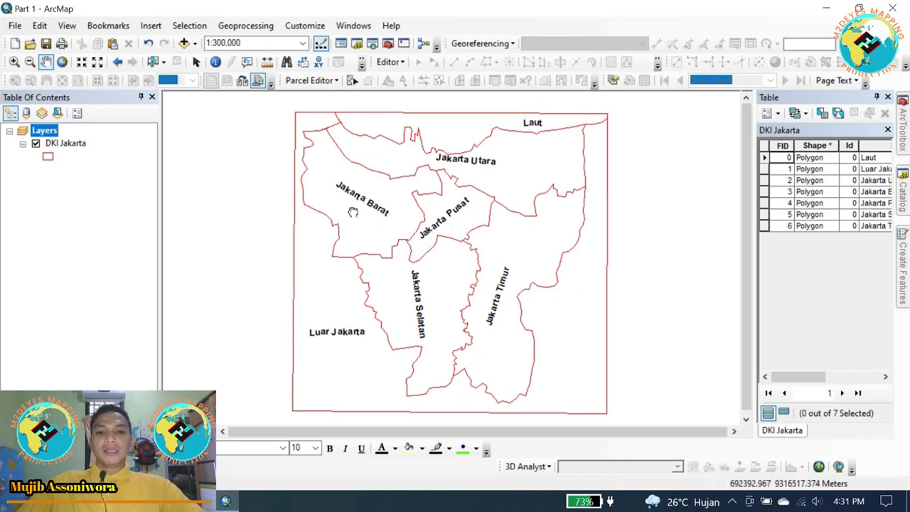
right_click(79, 145)
key("Escape")
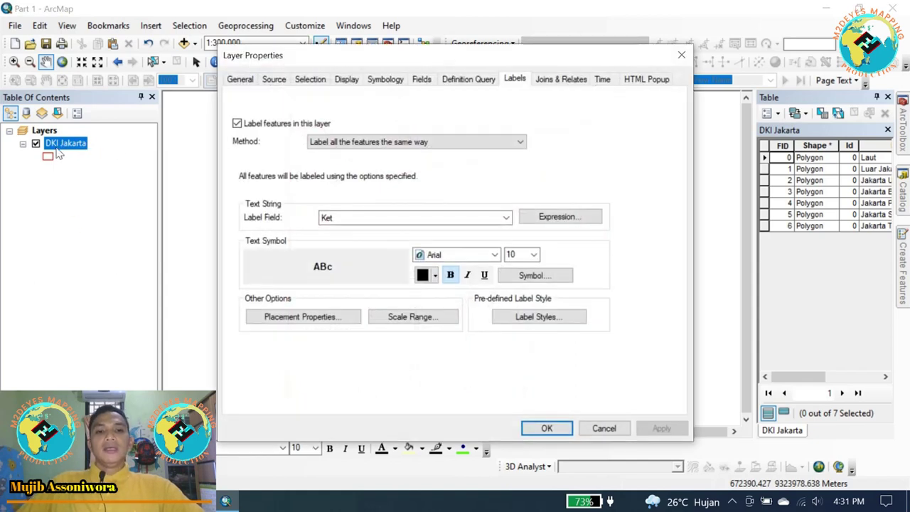
left_click(384, 81)
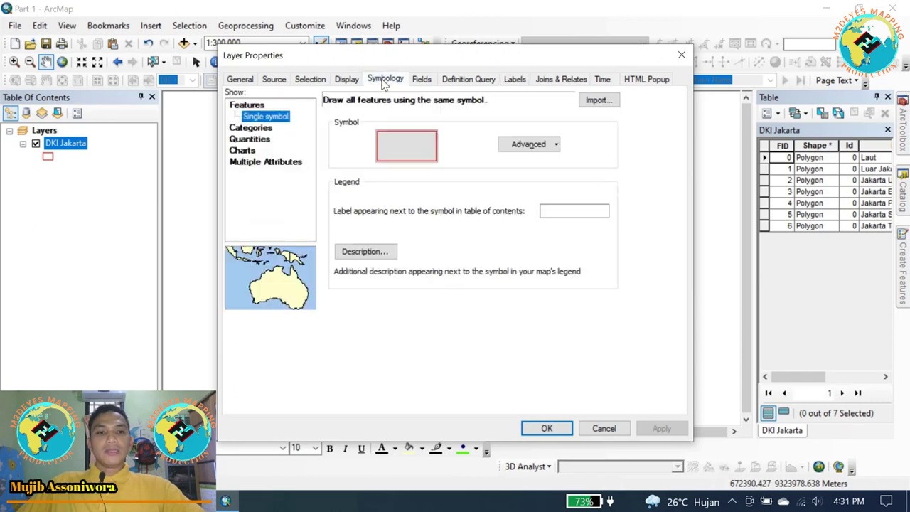
left_click(259, 127)
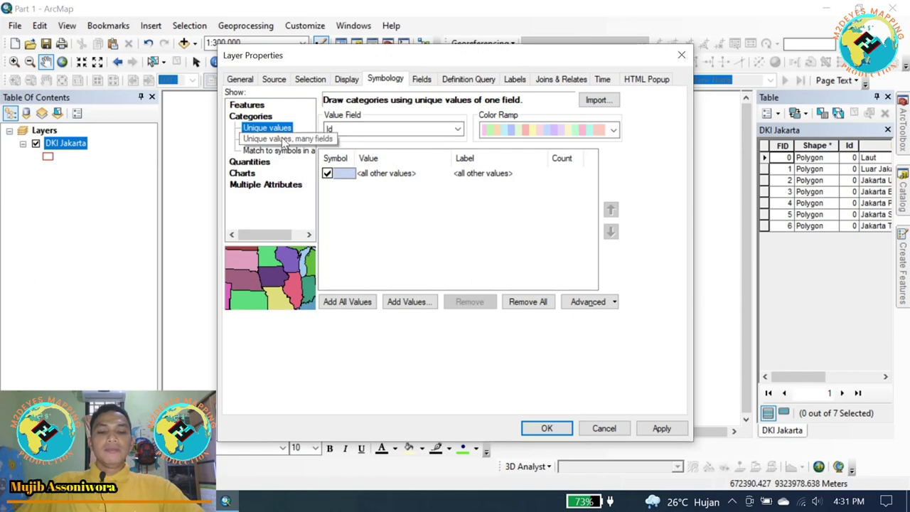
left_click(458, 131)
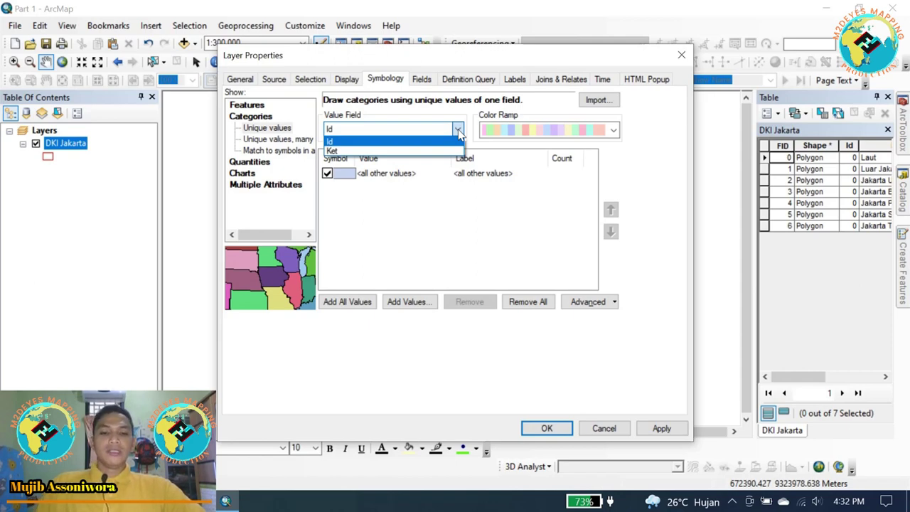
left_click(364, 151)
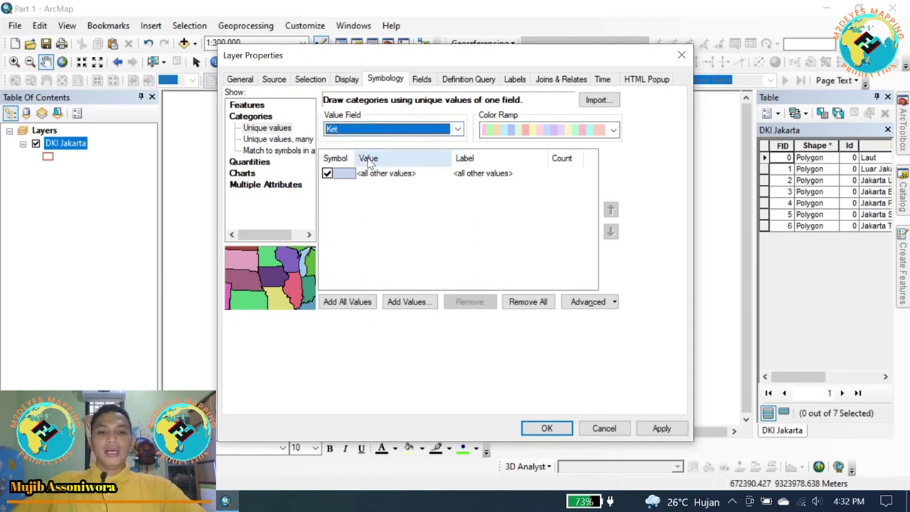
left_click(327, 174)
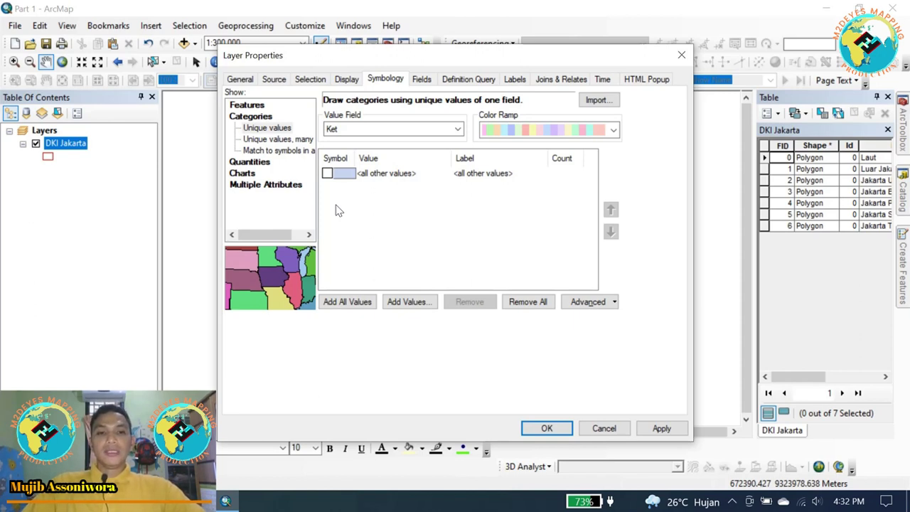
Add all Ket values as categories, clear them again, and add only Jakarta Barat and Jakarta Pusat
left_click(348, 304)
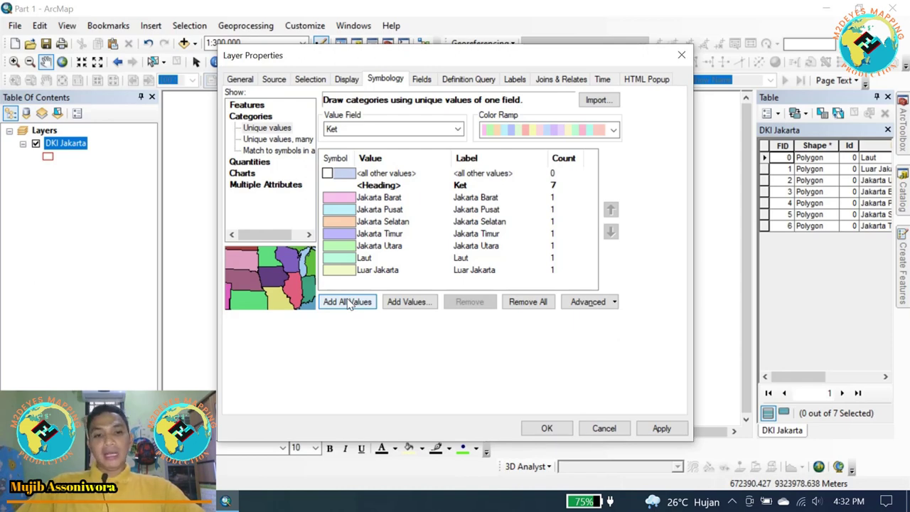
left_click(526, 304)
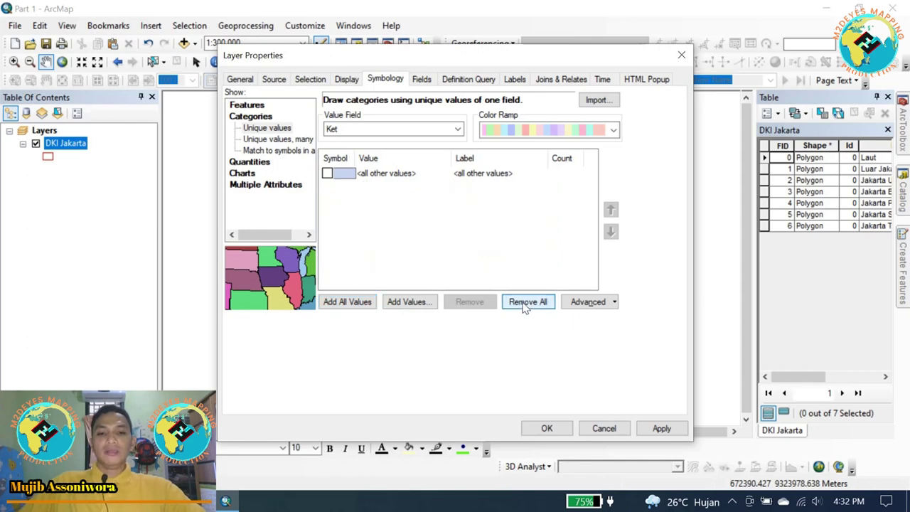
left_click(407, 301)
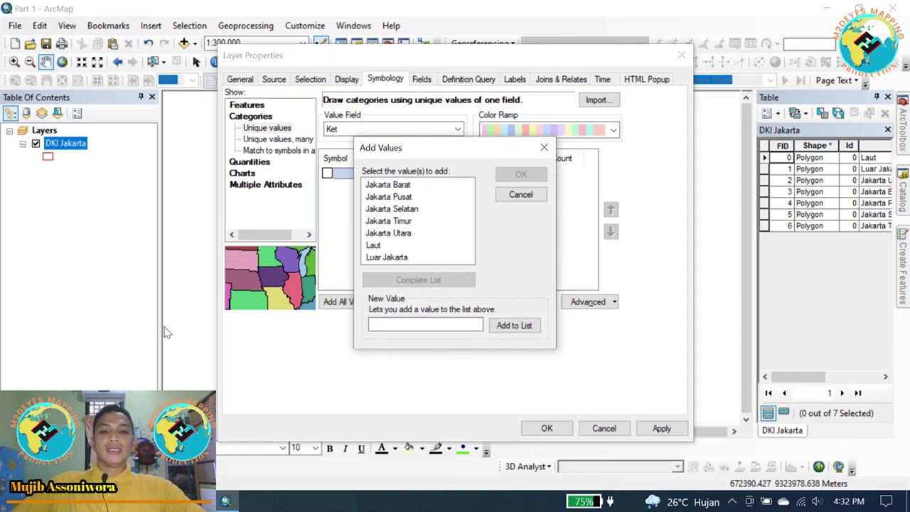
left_click(396, 187)
left_click(513, 177)
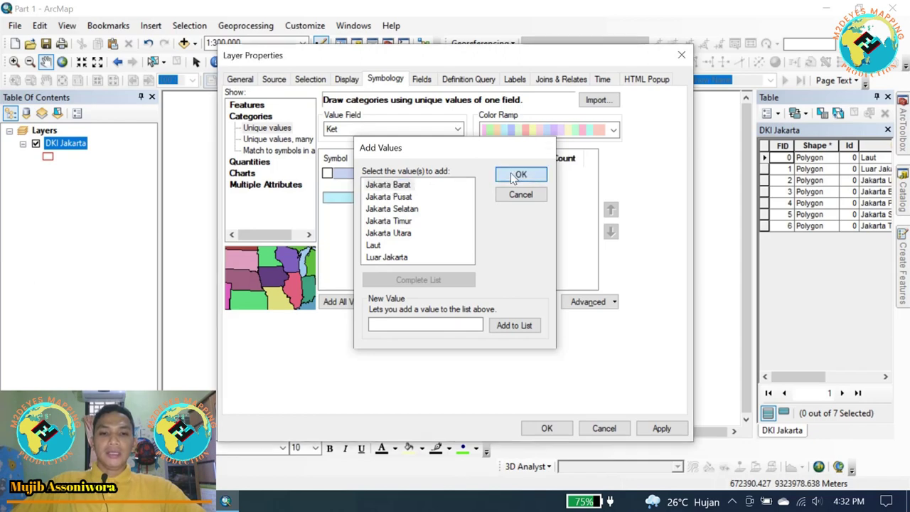
left_click(407, 304)
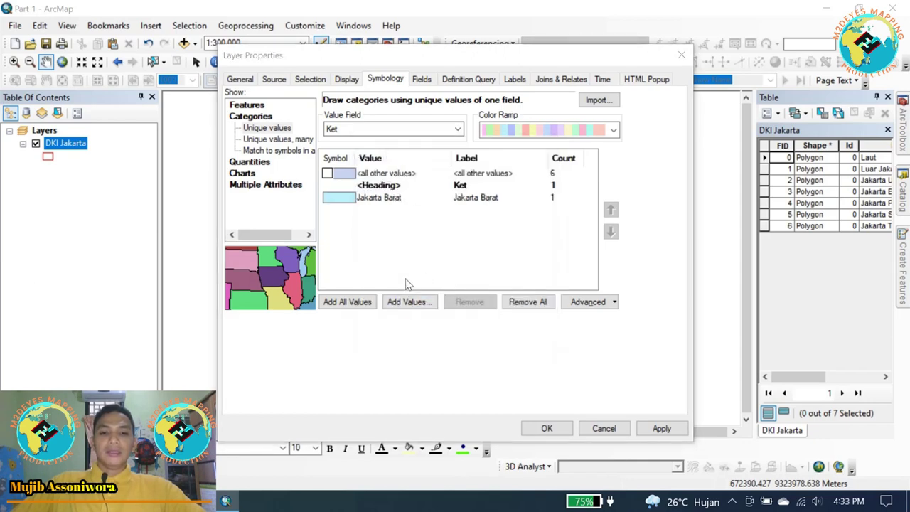
left_click(388, 184)
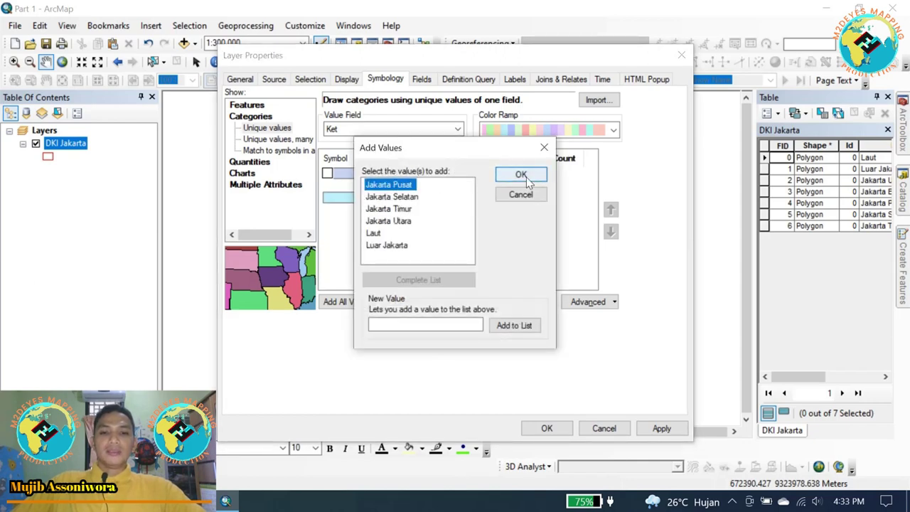
left_click(520, 174)
Add Jakarta Timur, Jakarta Selatan and Jakarta Utara as further categories and apply the symbology to the layer
left_click(408, 301)
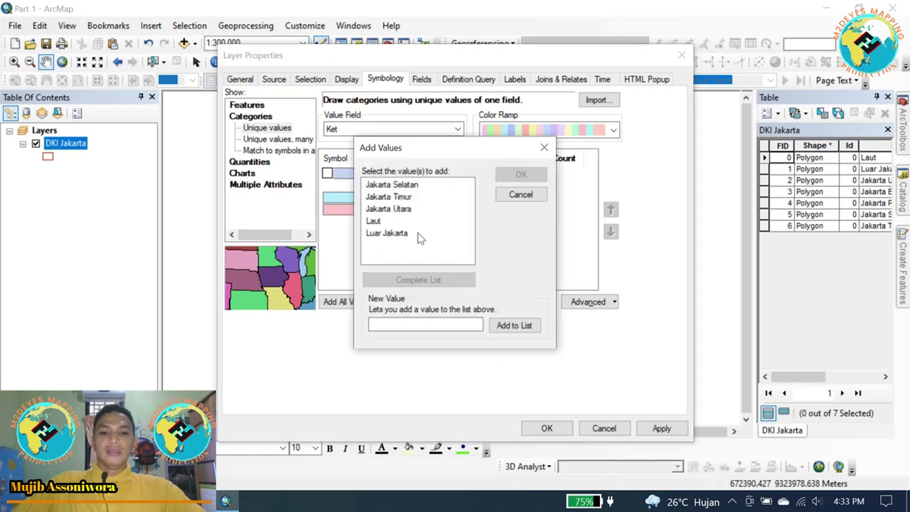
left_click(400, 197)
left_click(509, 177)
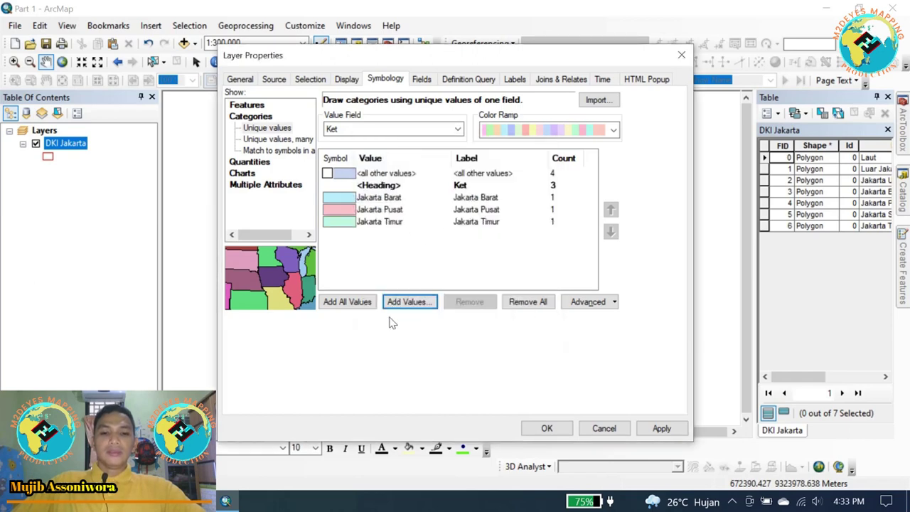
left_click(410, 301)
left_click(399, 184)
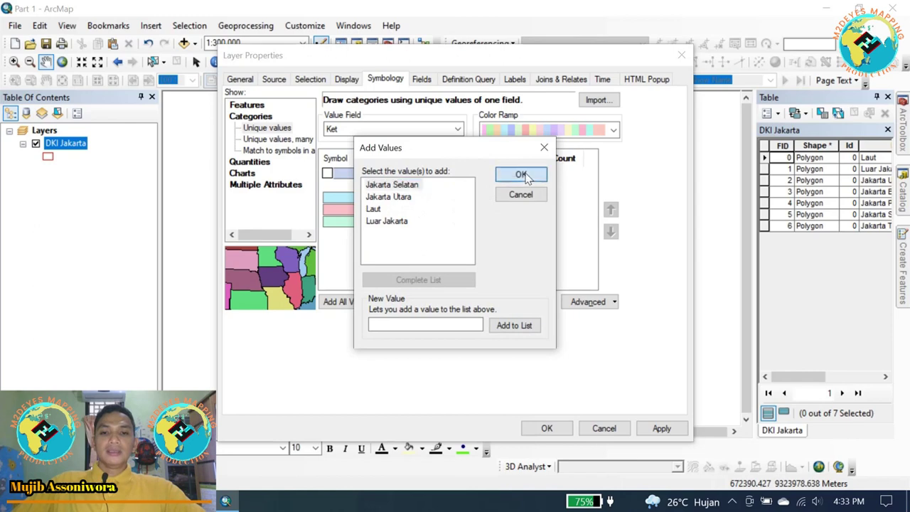
left_click(522, 175)
left_click(420, 301)
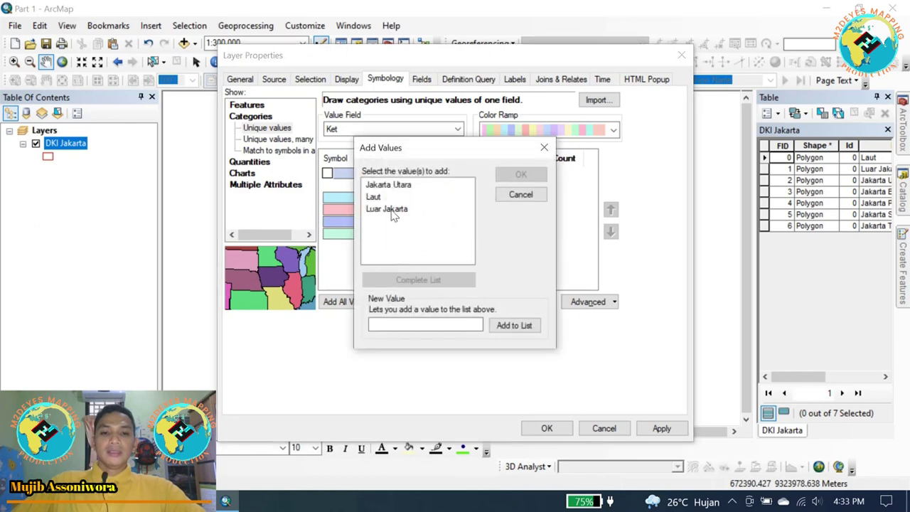
left_click(418, 186)
left_click(519, 175)
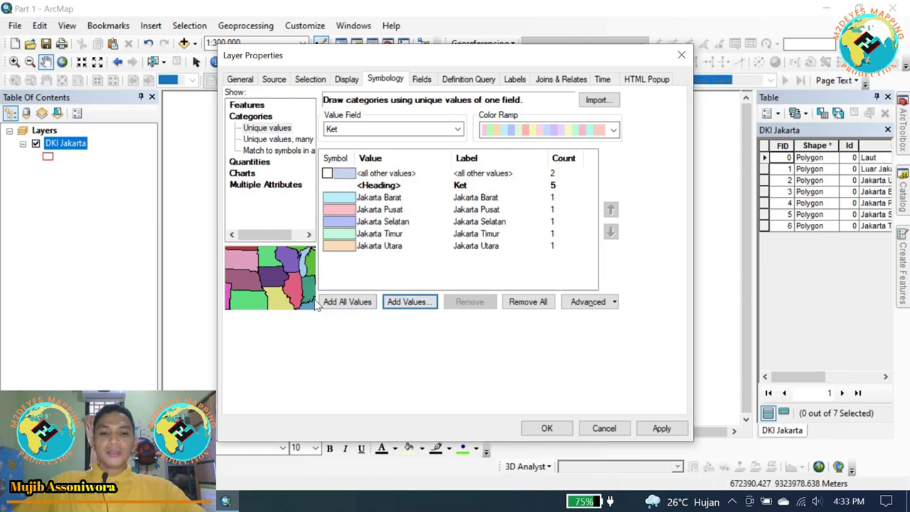
left_click(660, 427)
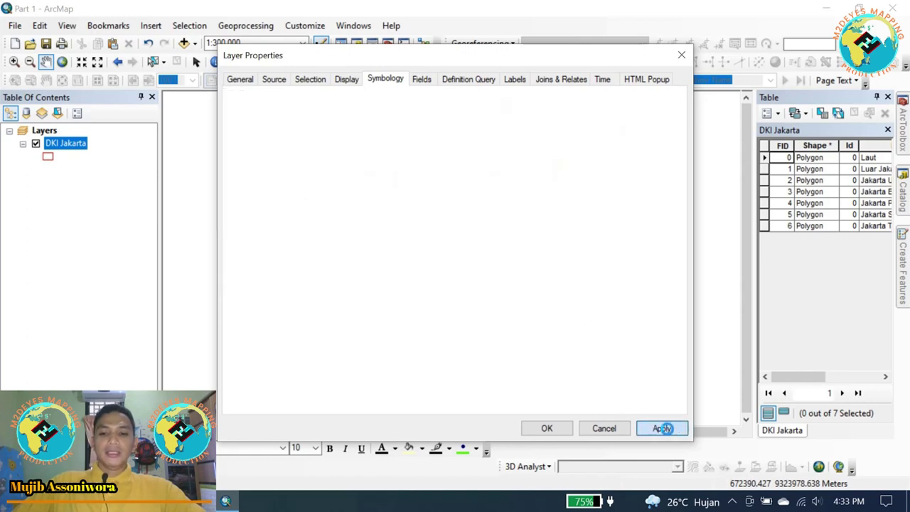
left_click(560, 431)
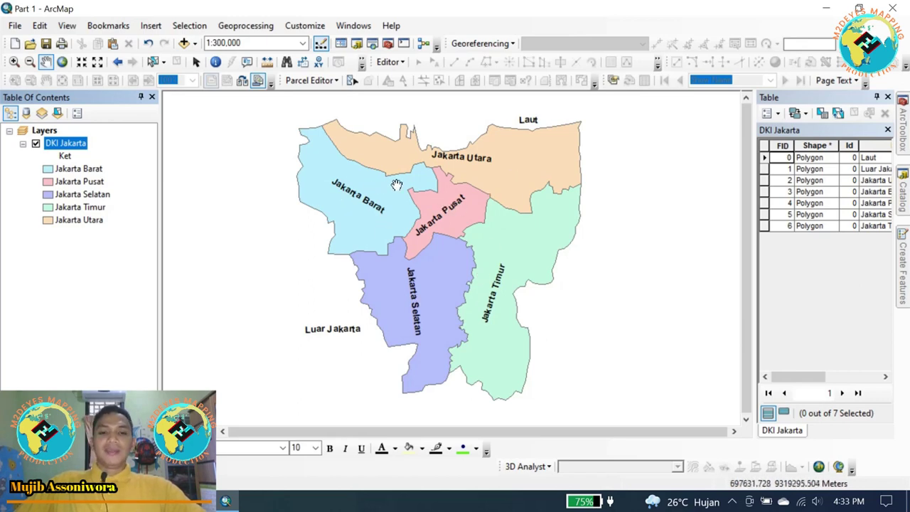
Clear the DKI Jakarta layer's existing symbology categories and add all values of the Ket field instead
right_click(68, 145)
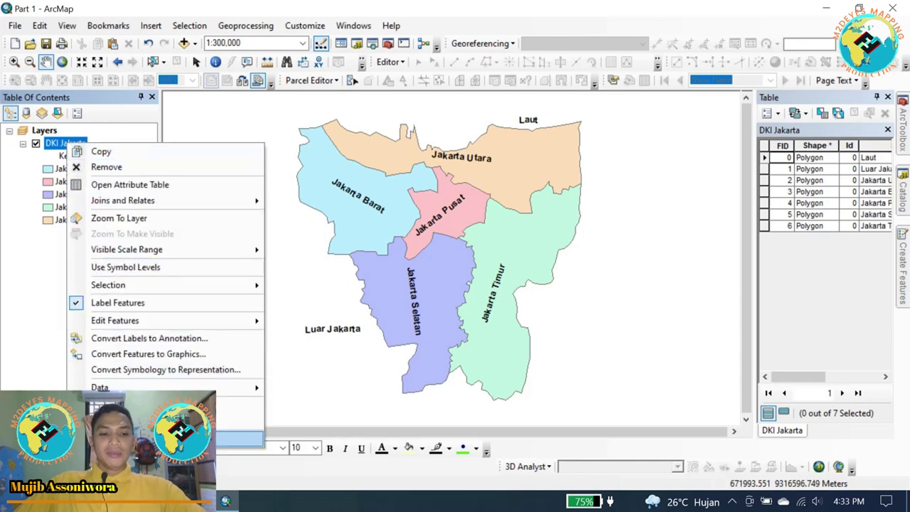
left_click(121, 438)
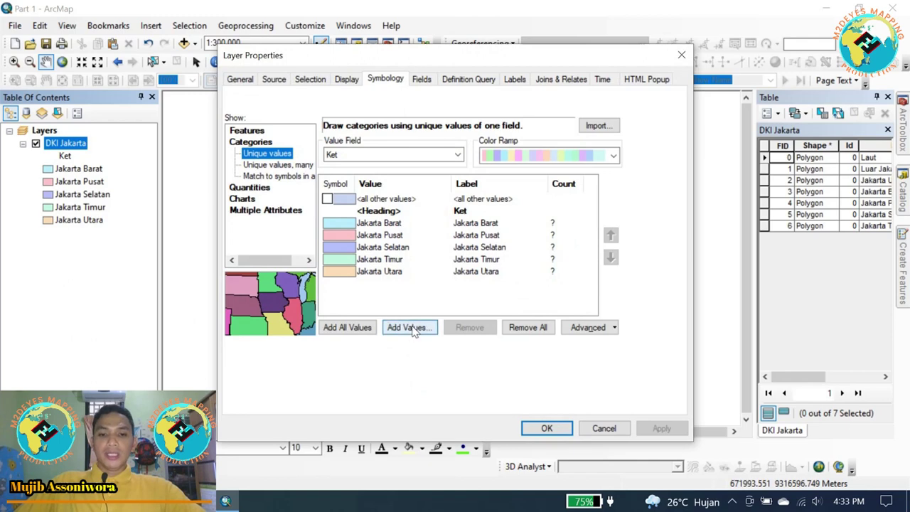
left_click(528, 327)
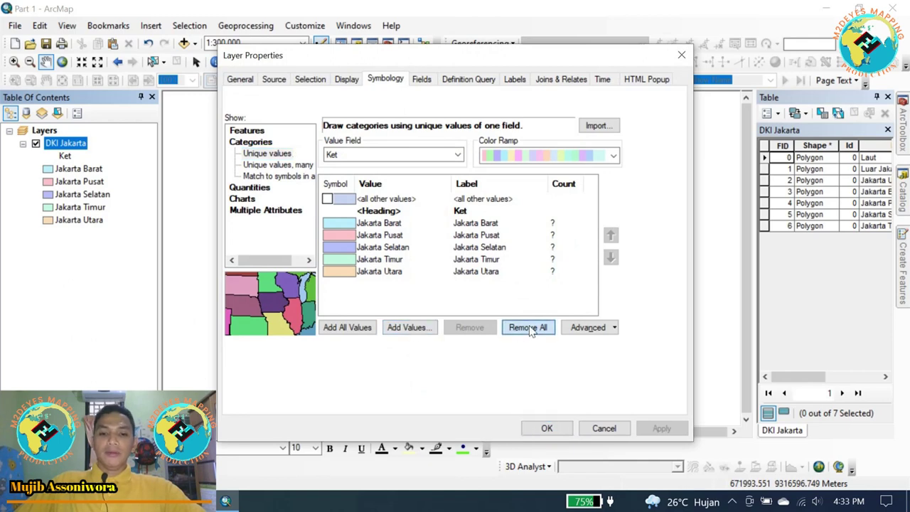
left_click(351, 329)
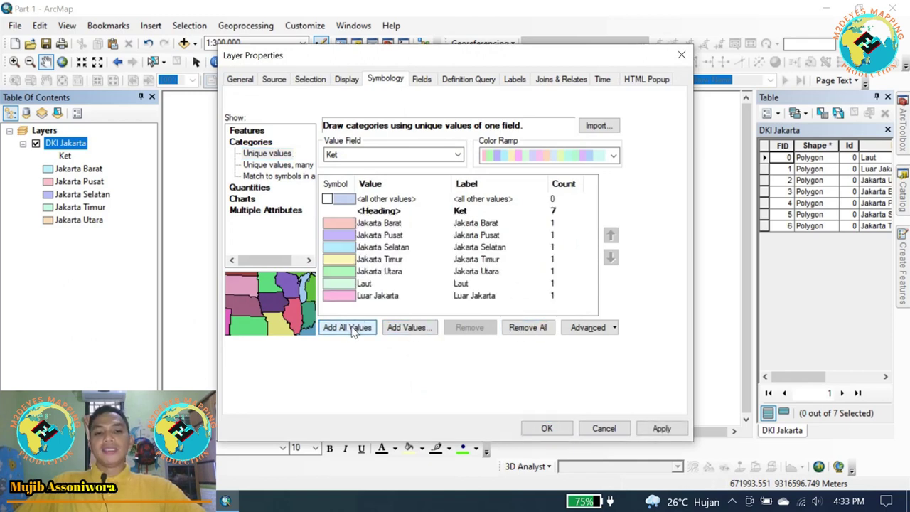
Set the fill color of the Laut category's symbol to light blue
left_click(345, 284)
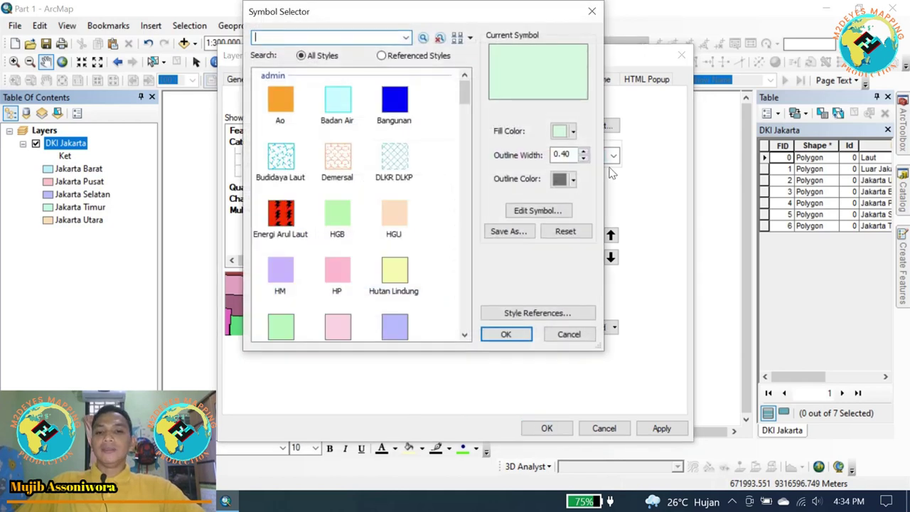
left_click(573, 131)
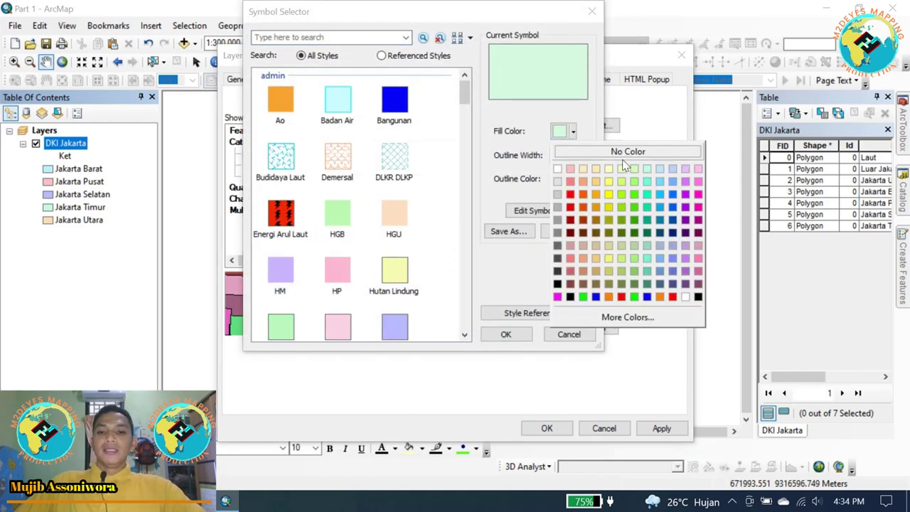
left_click(658, 175)
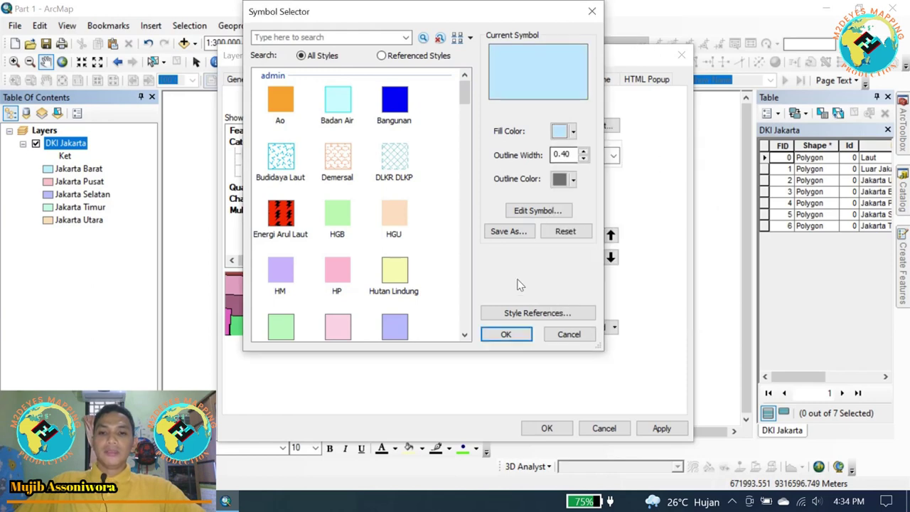
left_click(506, 334)
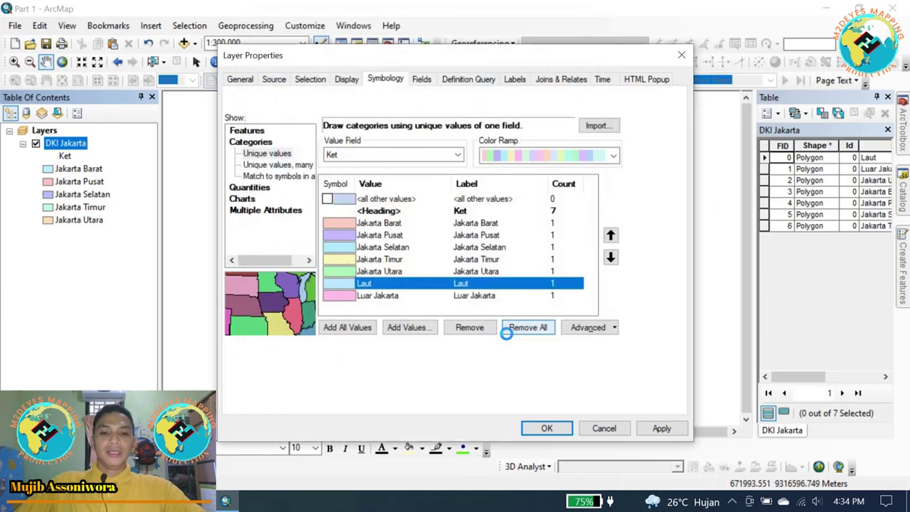
Set the Luar Jakarta category's fill color to white and apply the symbology to the DKI Jakarta layer
double_click(340, 296)
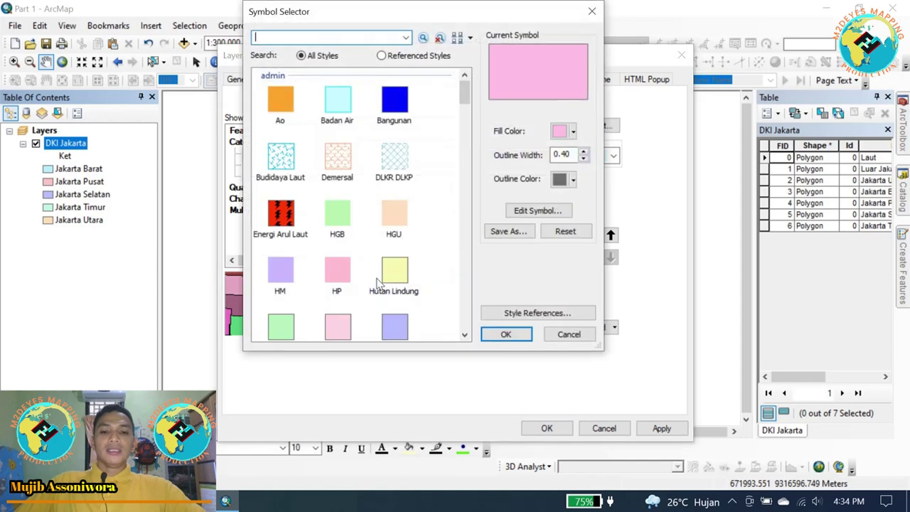
left_click(562, 131)
left_click(557, 170)
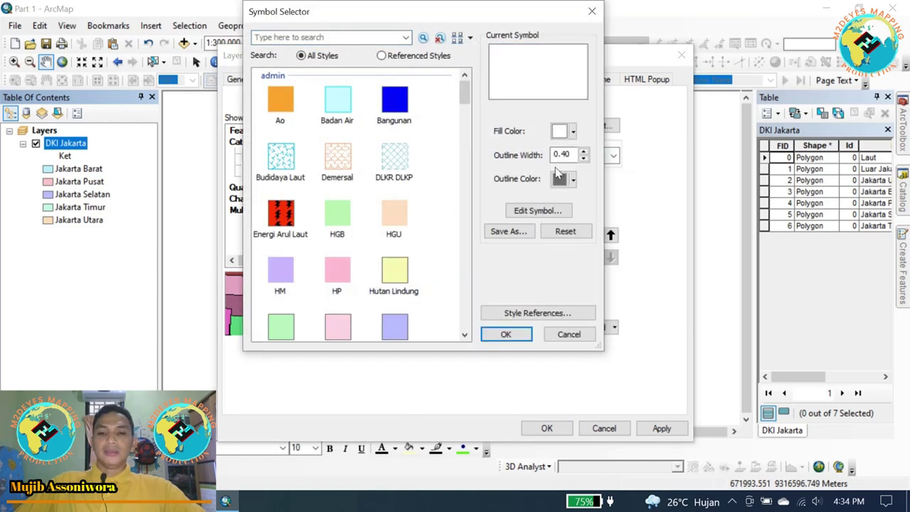
left_click(505, 334)
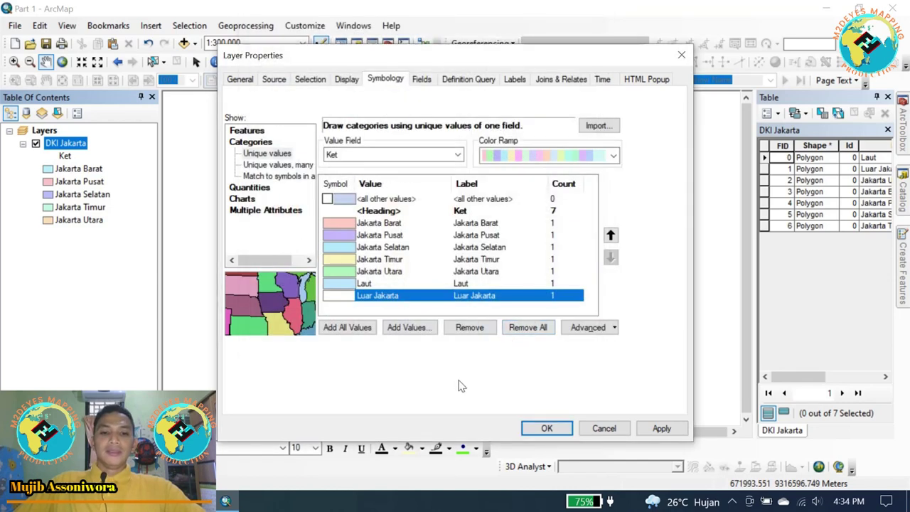
left_click(533, 430)
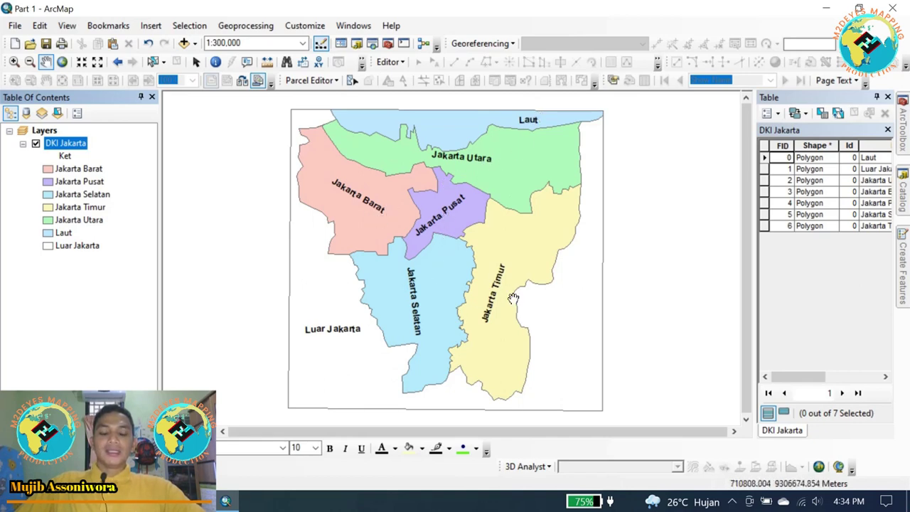
left_click_drag(513, 230, 521, 229)
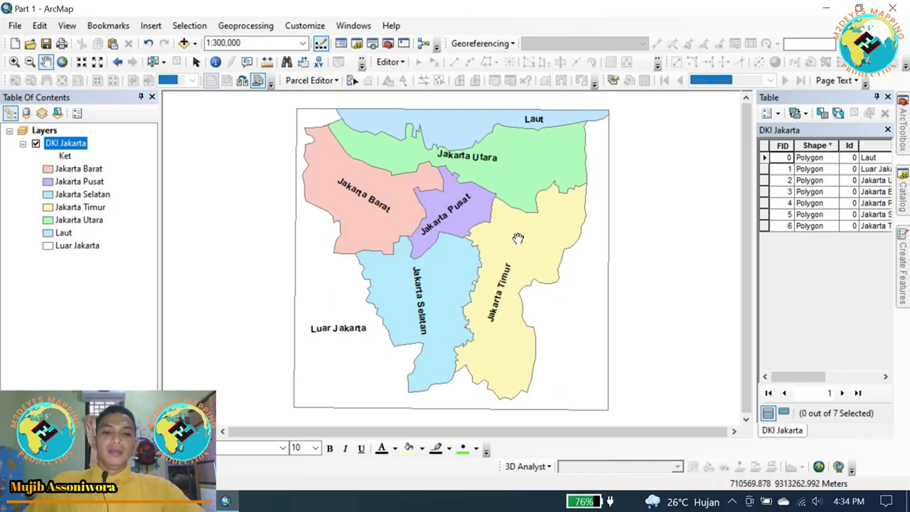
left_click_drag(435, 259, 423, 257)
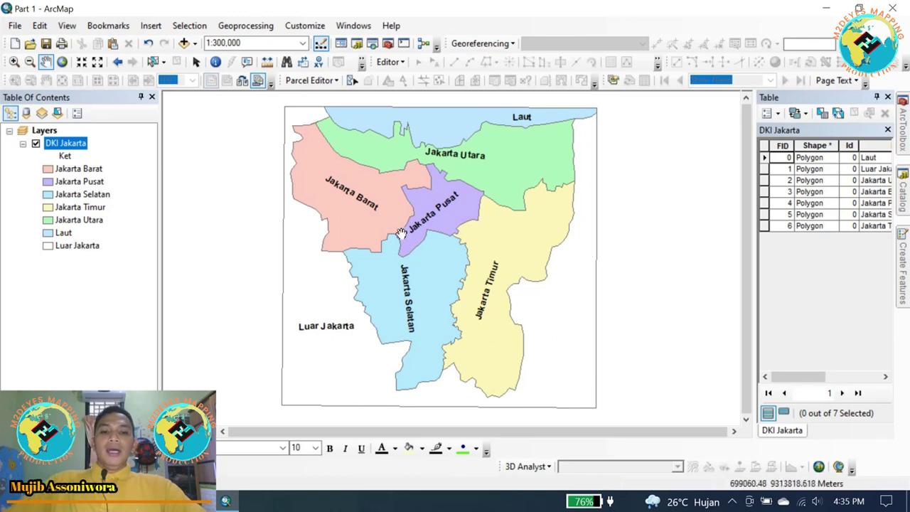
mouse_move(405, 224)
left_mouse_down()
mouse_move(400, 231)
mouse_move(406, 226)
left_mouse_up()
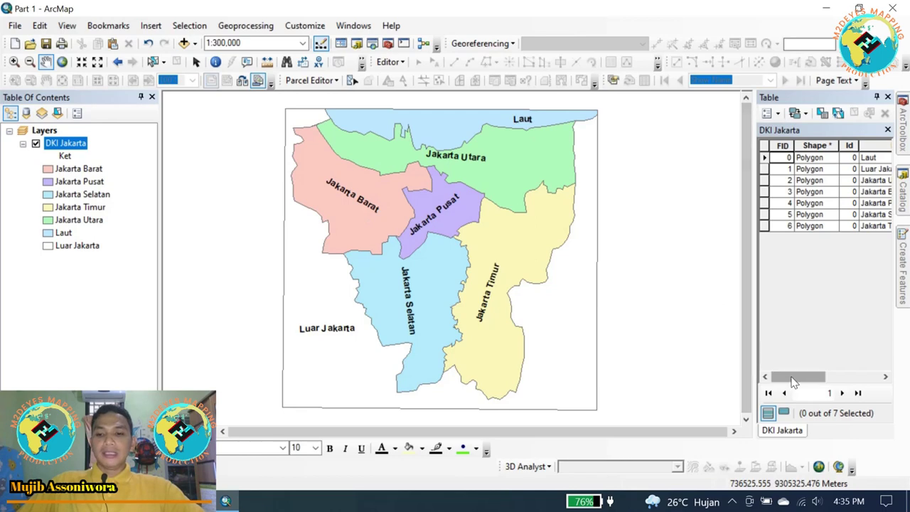
Highlight the Jakarta Barat record and then the Jakarta Utara record from the attribute table to locate their polygons on the map
left_click_drag(793, 376, 860, 367)
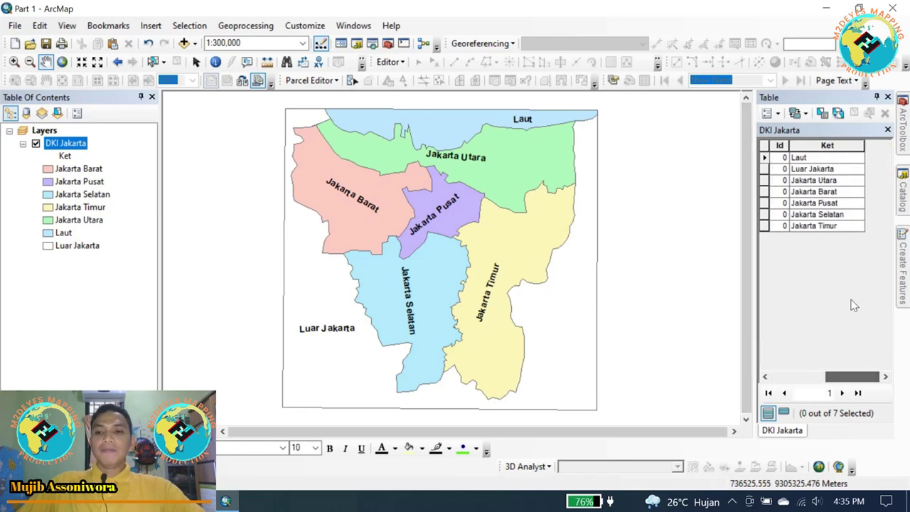
left_click(764, 192)
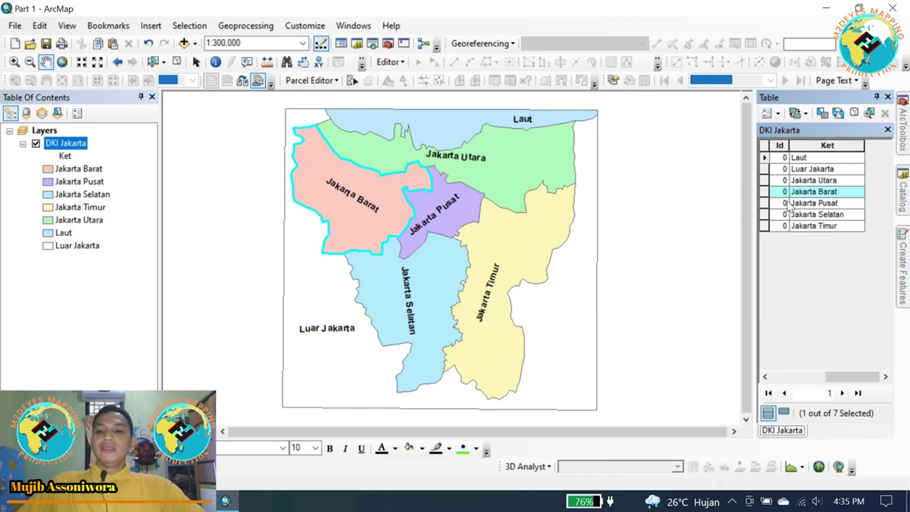
left_click(764, 180)
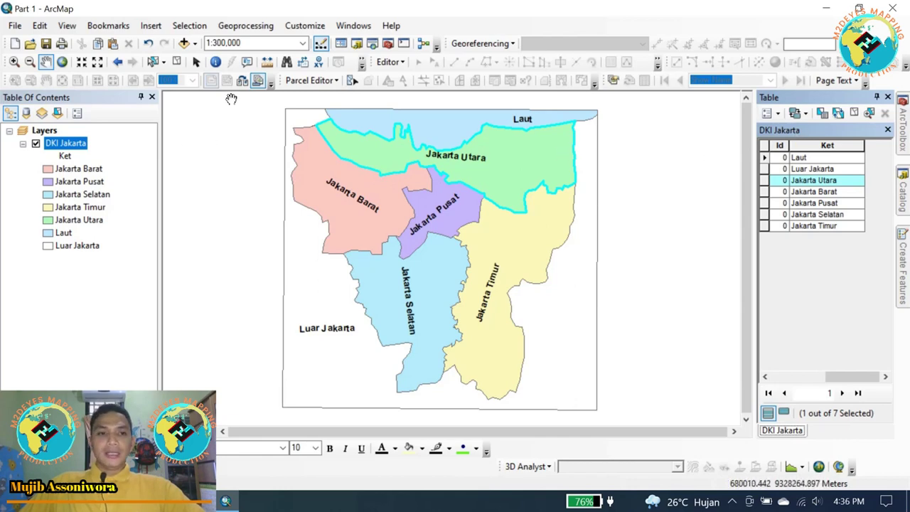
Add a Double field named Luas Ha to the DKI Jakarta attribute table, accepting the automatic rename to Luas_Ha
left_click(778, 115)
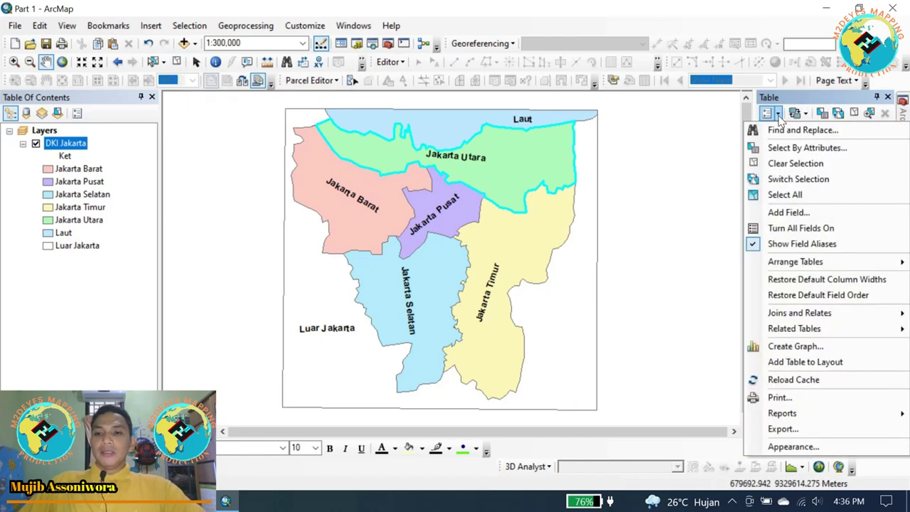
left_click(785, 212)
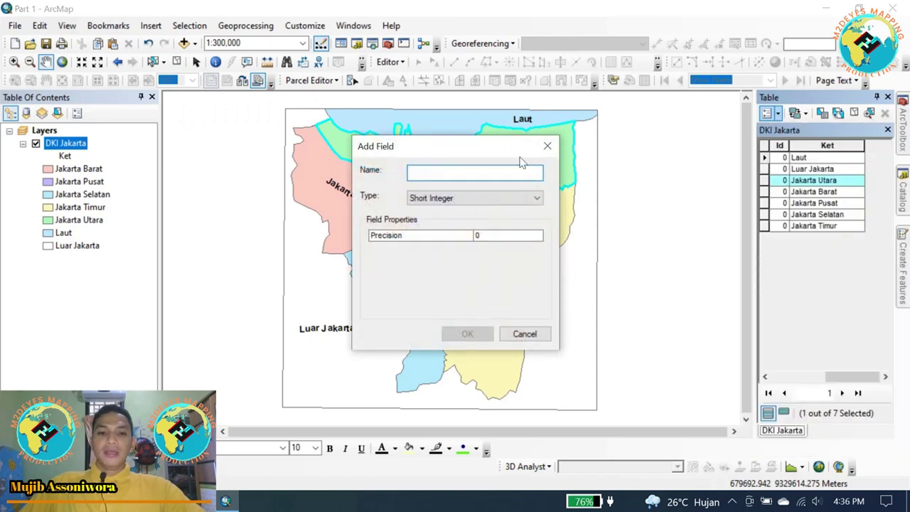
left_click(497, 201)
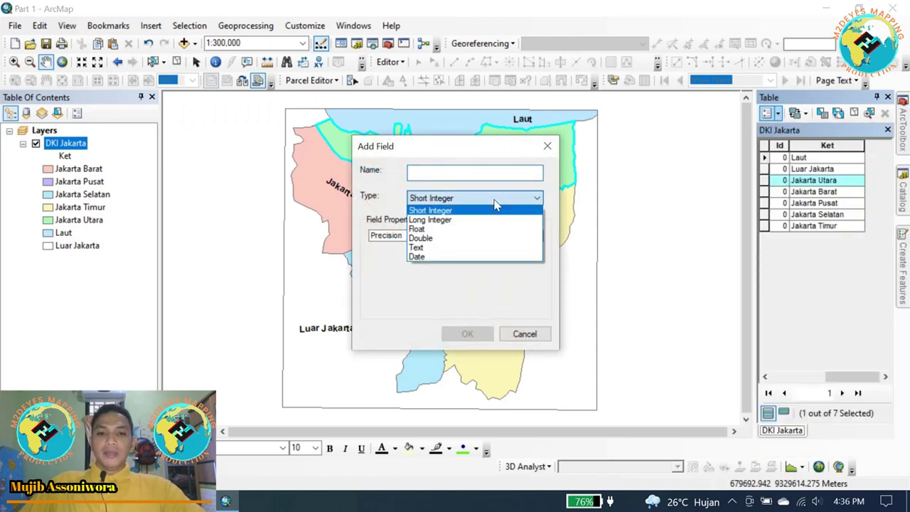
left_click(425, 240)
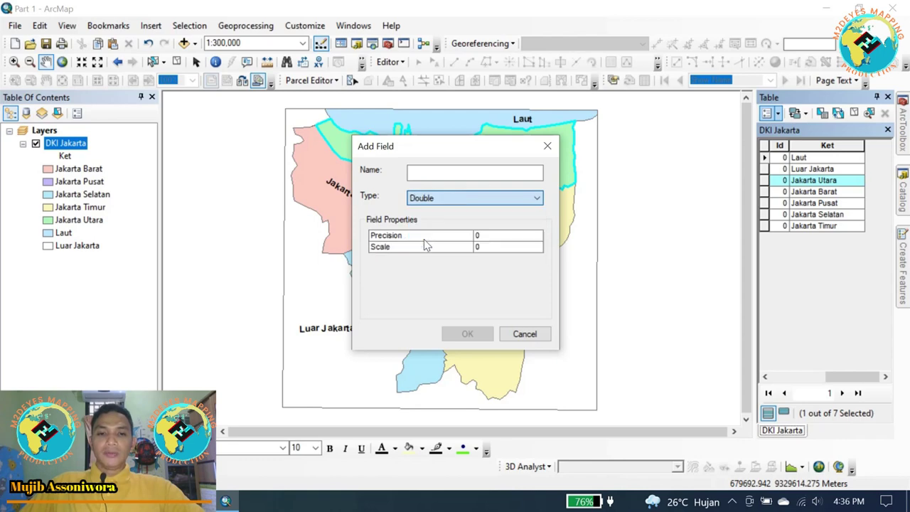
left_click(437, 171)
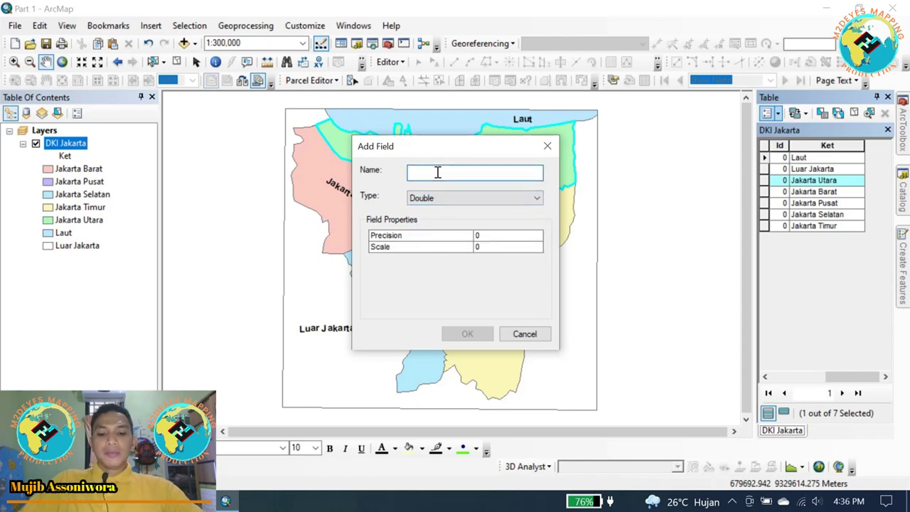
type("Luas")
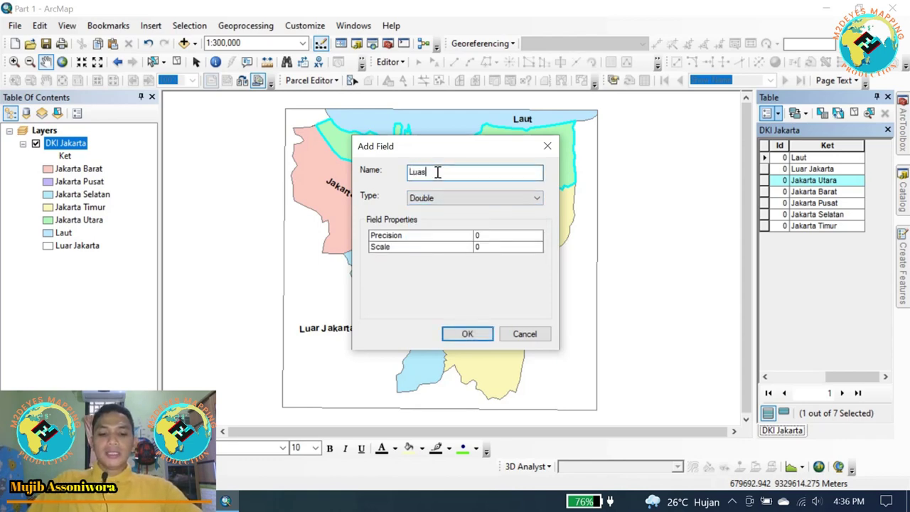
type(" Ha")
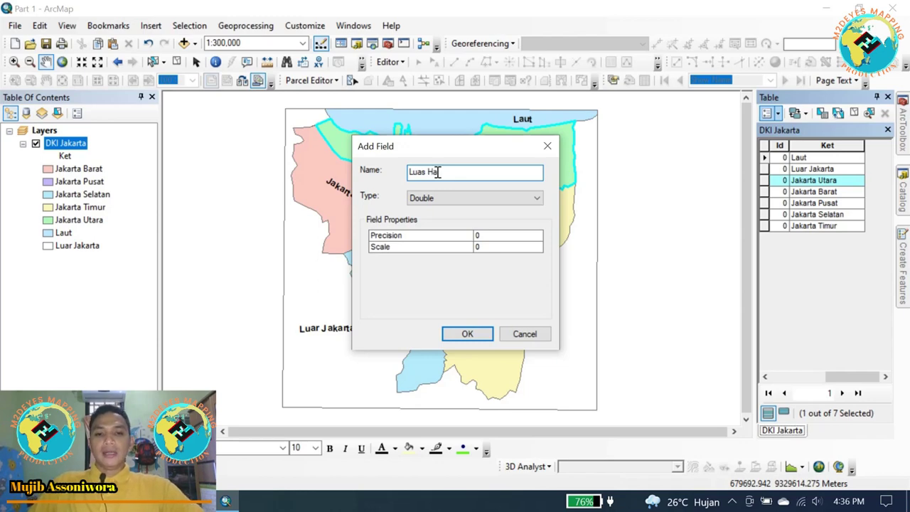
left_click(467, 334)
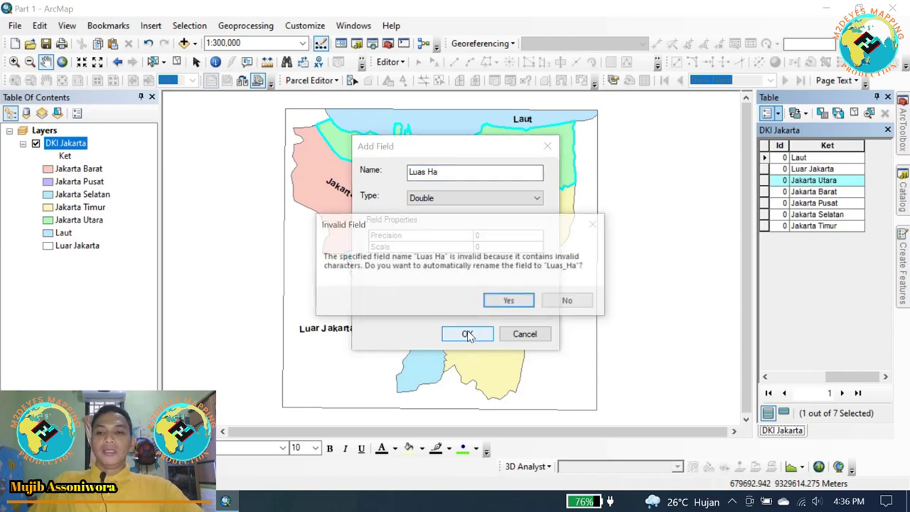
left_click(489, 304)
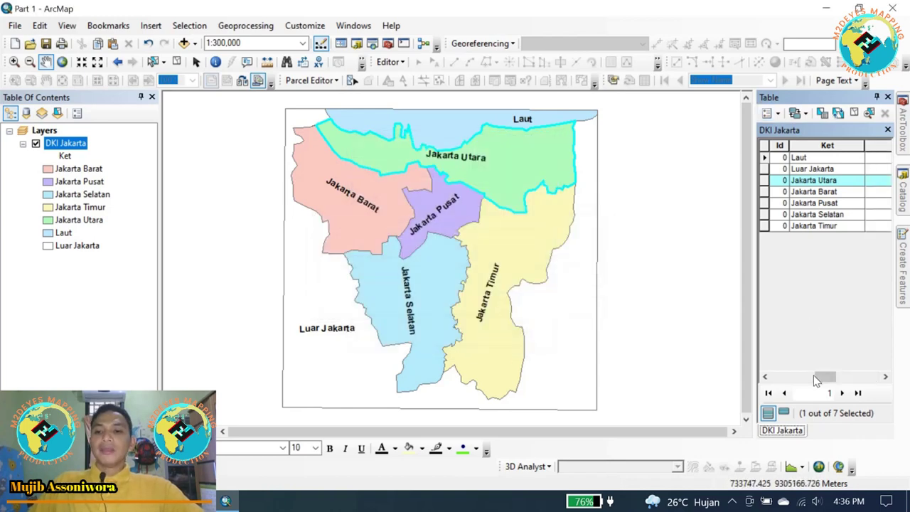
left_click_drag(815, 380, 875, 376)
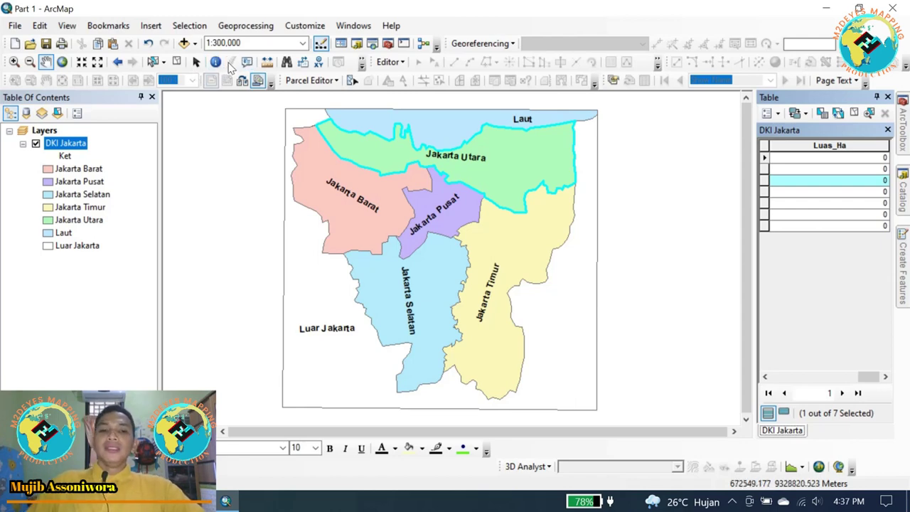
Check the data frame's coordinate system without changing it
right_click(57, 135)
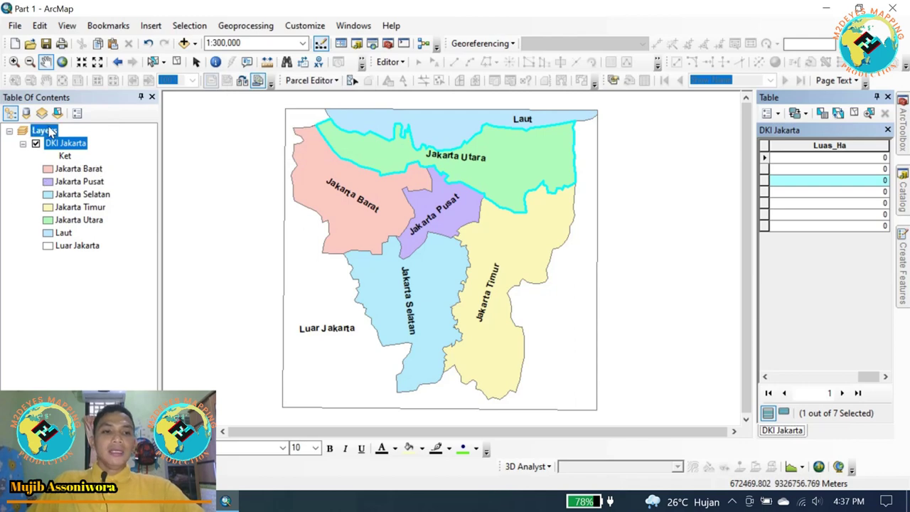
key("Escape")
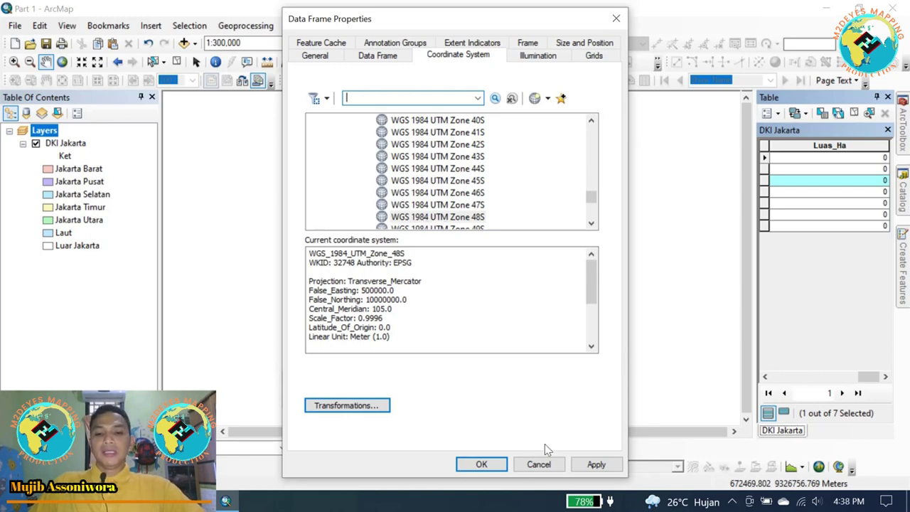
left_click(539, 465)
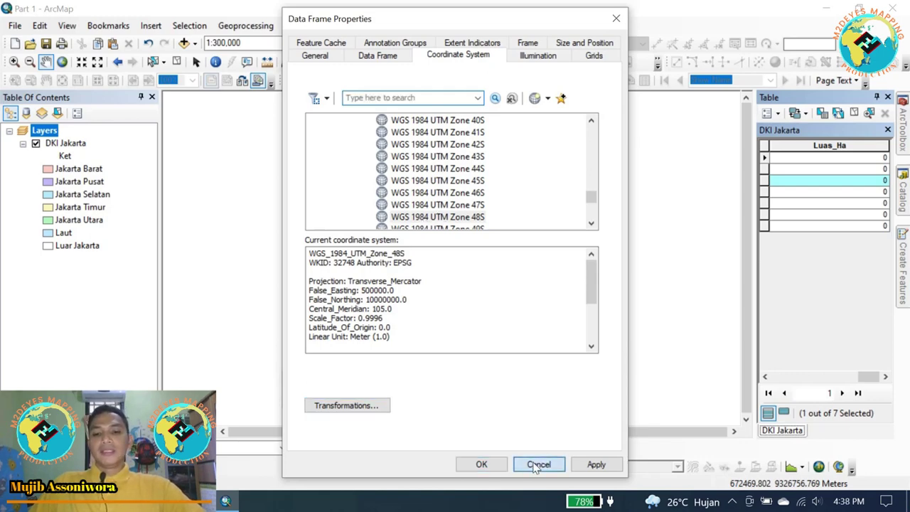
Clear the current feature selection and select the Jakarta Utara polygon on the map
left_click(826, 145)
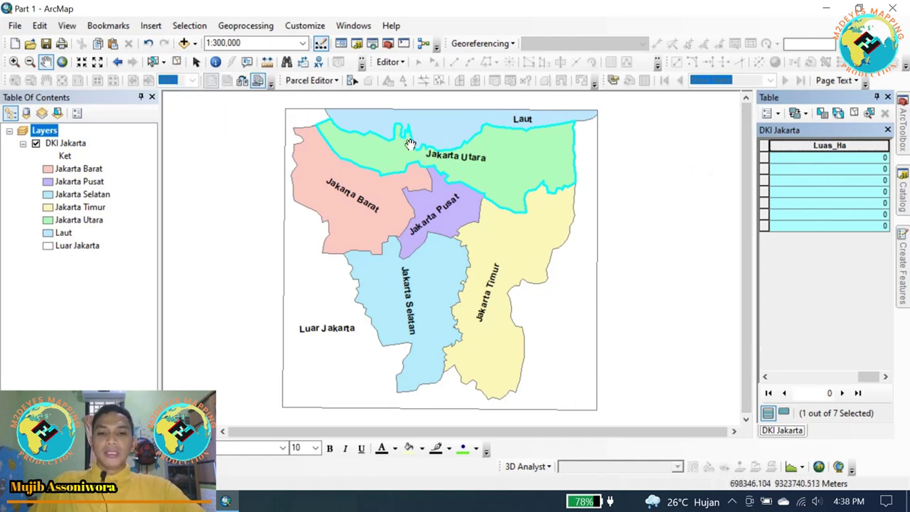
left_click(177, 62)
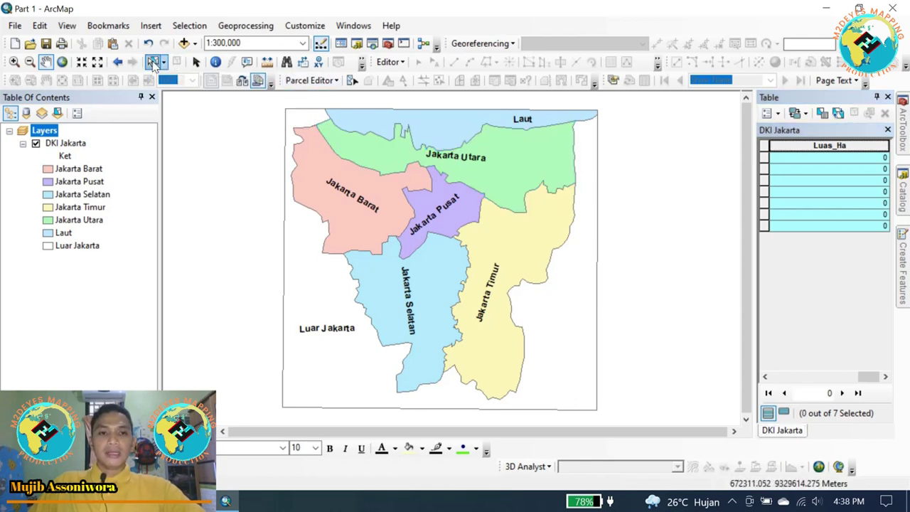
left_click(152, 61)
left_click(511, 173)
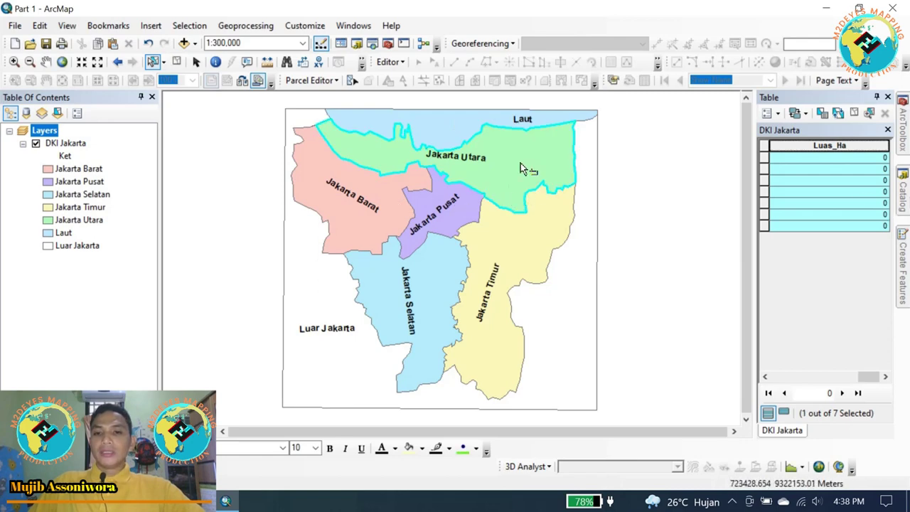
Calculate the selected Jakarta Utara record's area in hectares into the Luas_Ha field, using the data source's coordinate system
left_click(825, 146)
right_click(825, 146)
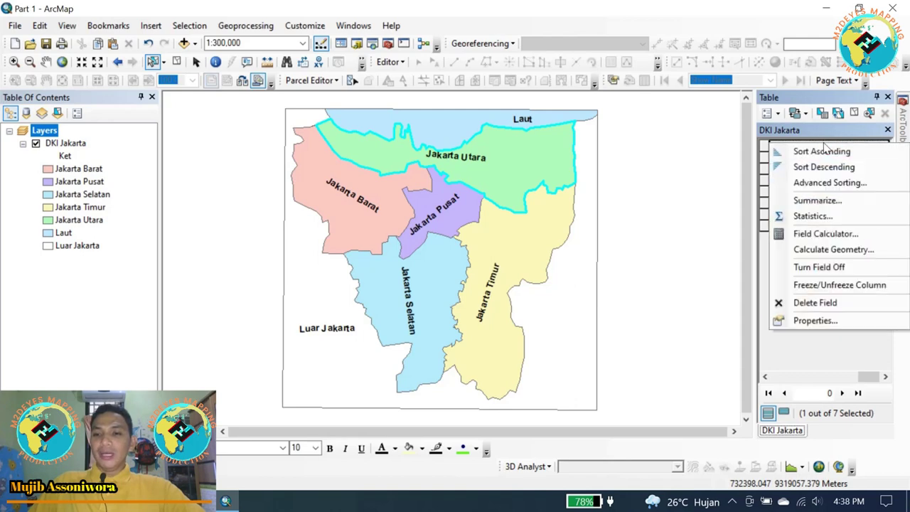
left_click(832, 250)
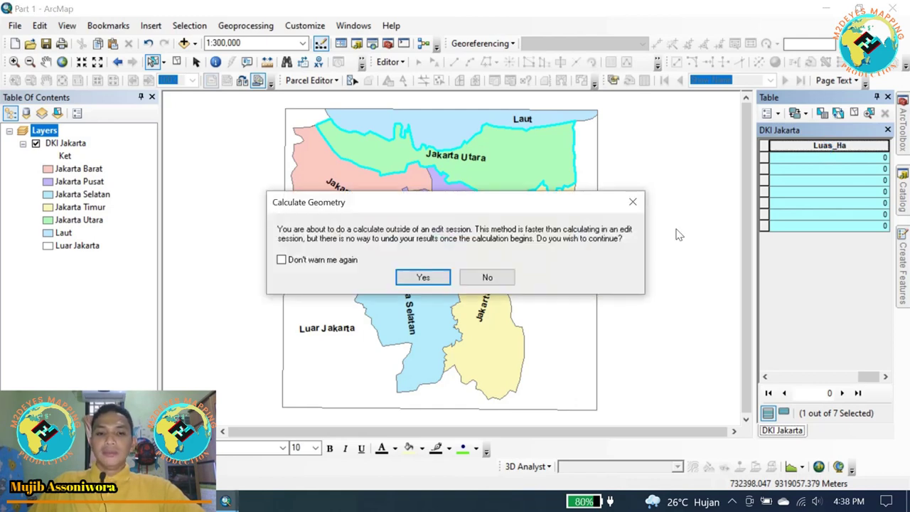
left_click(426, 279)
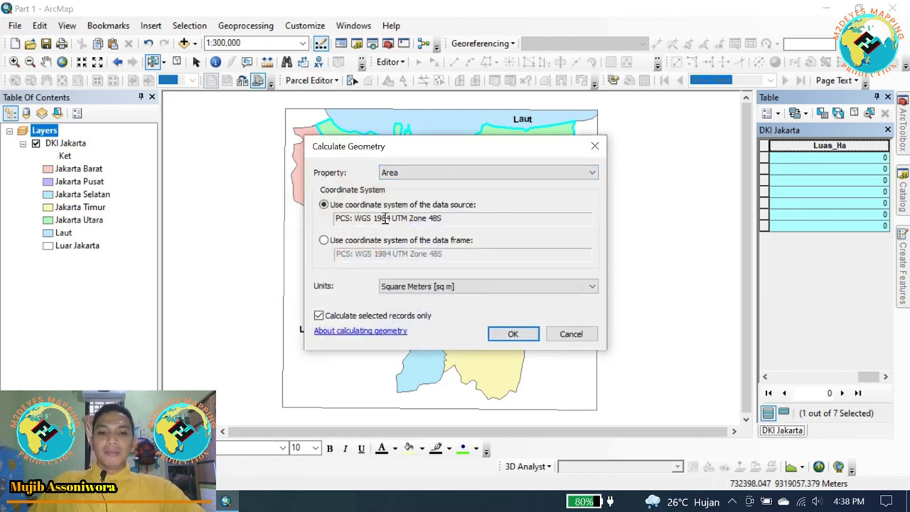
left_click(432, 175)
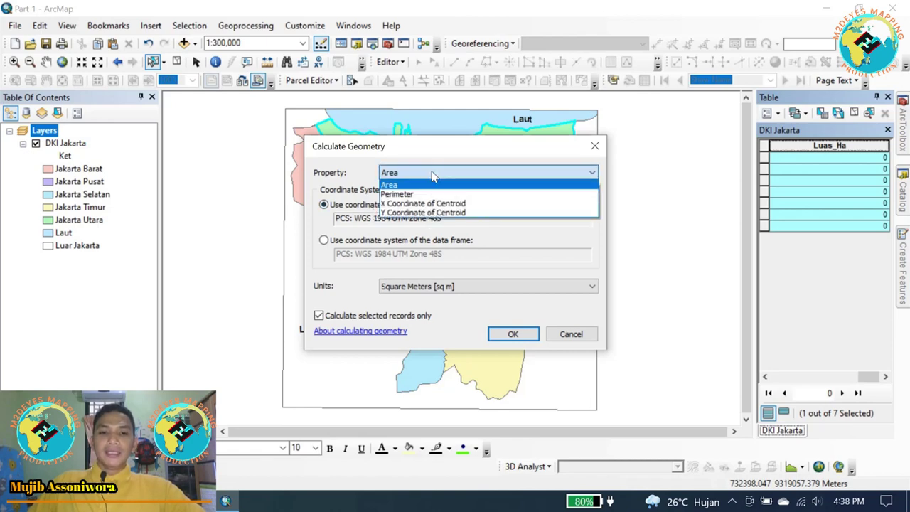
left_click(403, 185)
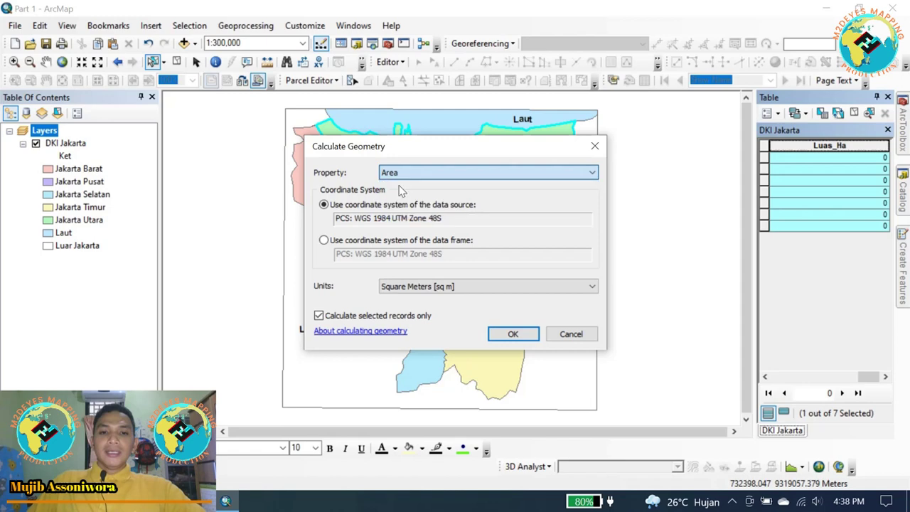
left_click(424, 287)
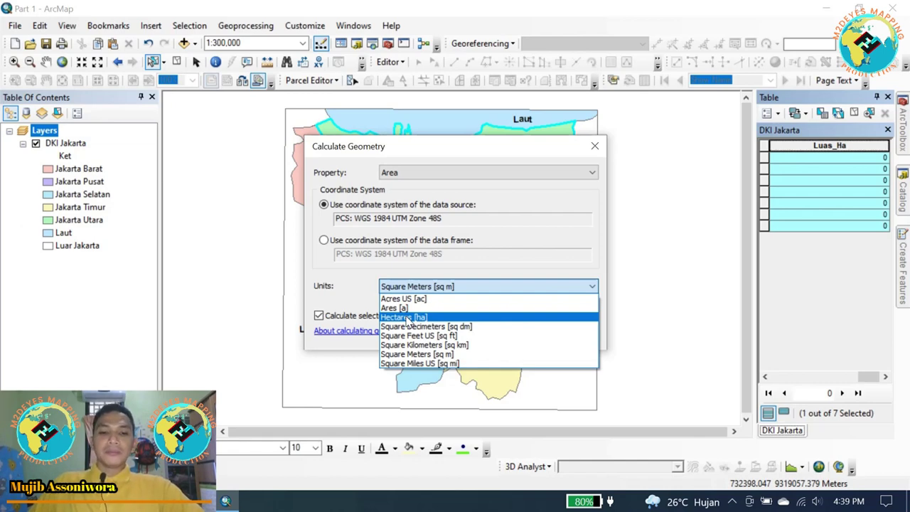
left_click(408, 320)
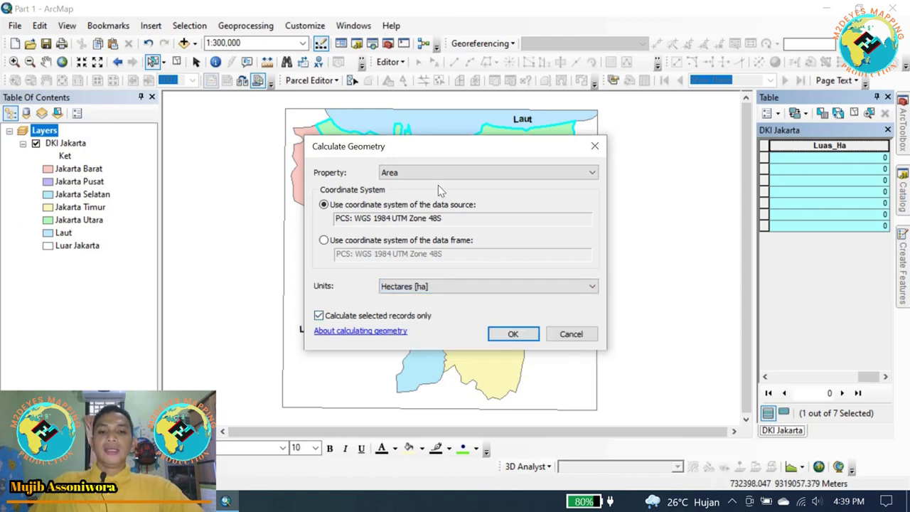
left_click(512, 332)
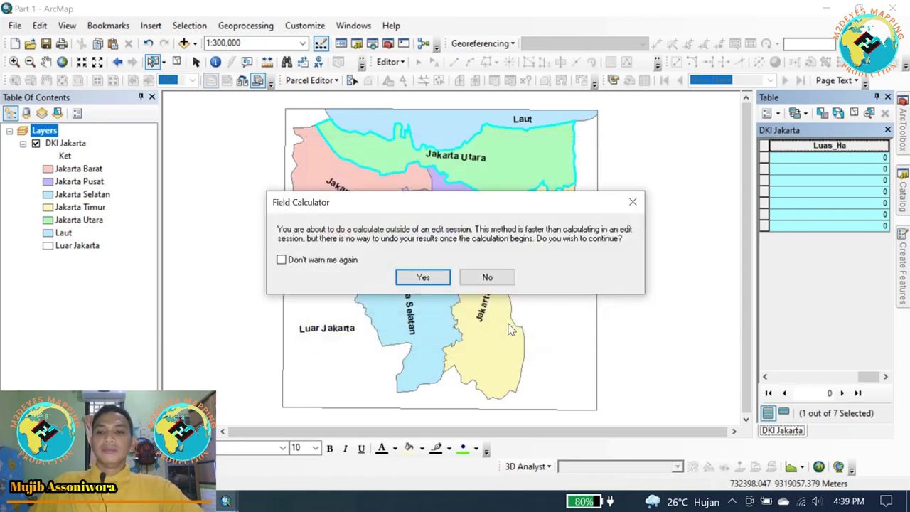
left_click(424, 277)
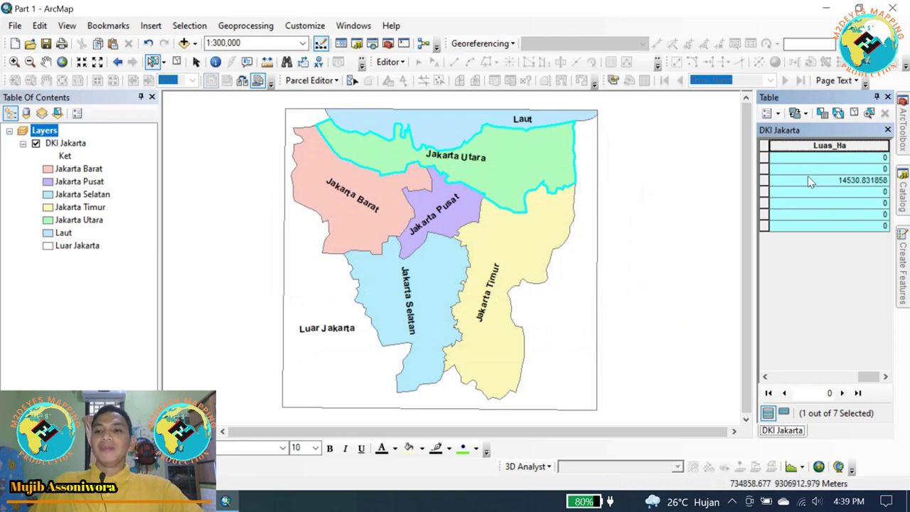
Clear the feature selection and start a geometry calculation on the Luas_Ha field for all records, outside an edit session
left_click(765, 182)
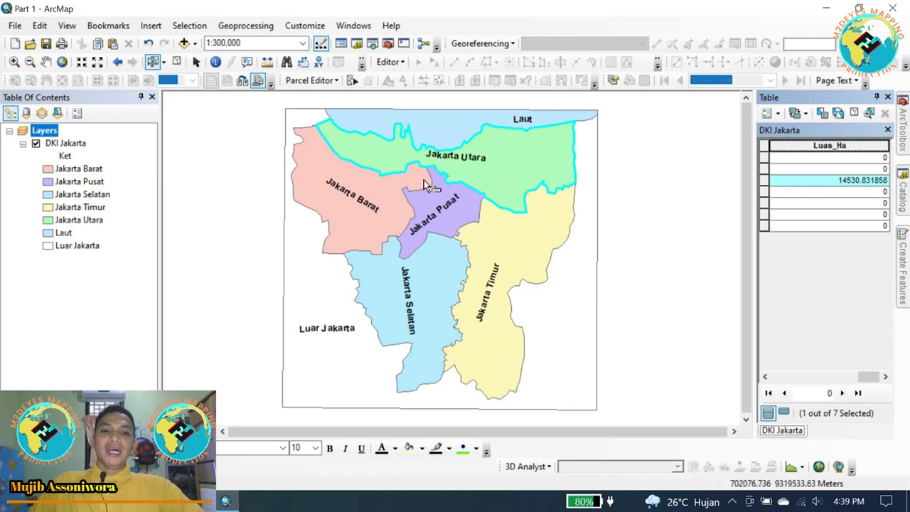
left_click(179, 62)
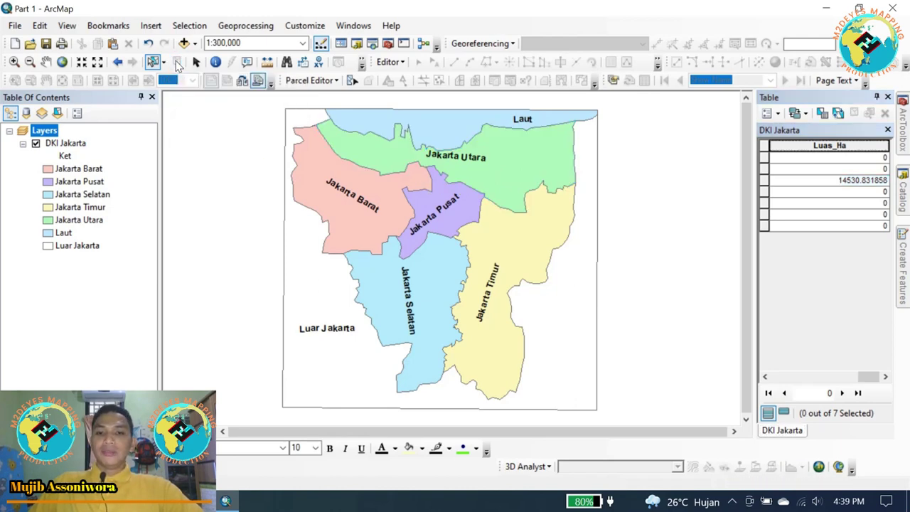
left_click(832, 145)
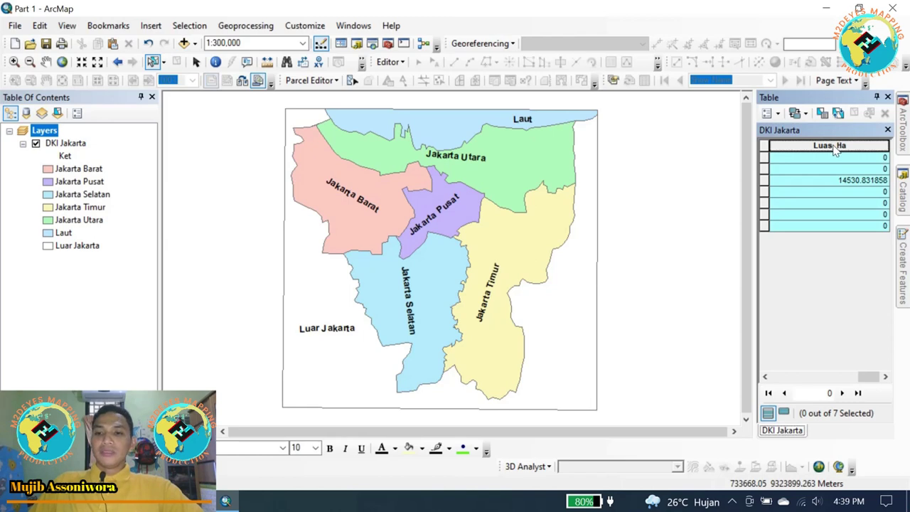
right_click(831, 146)
left_click(840, 251)
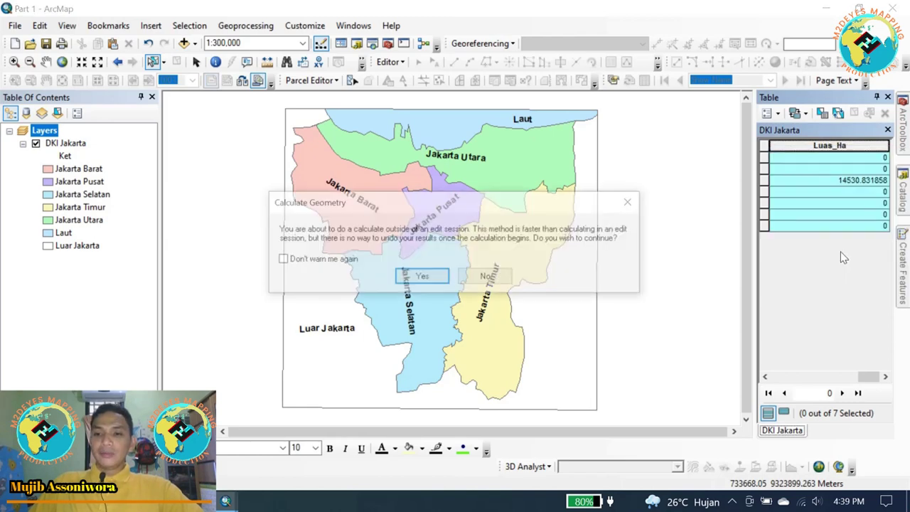
left_click(420, 277)
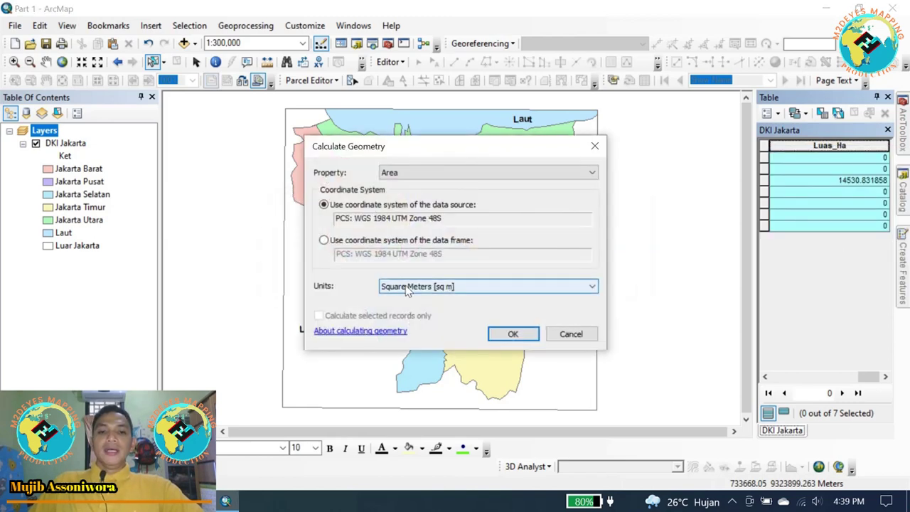
left_click(432, 292)
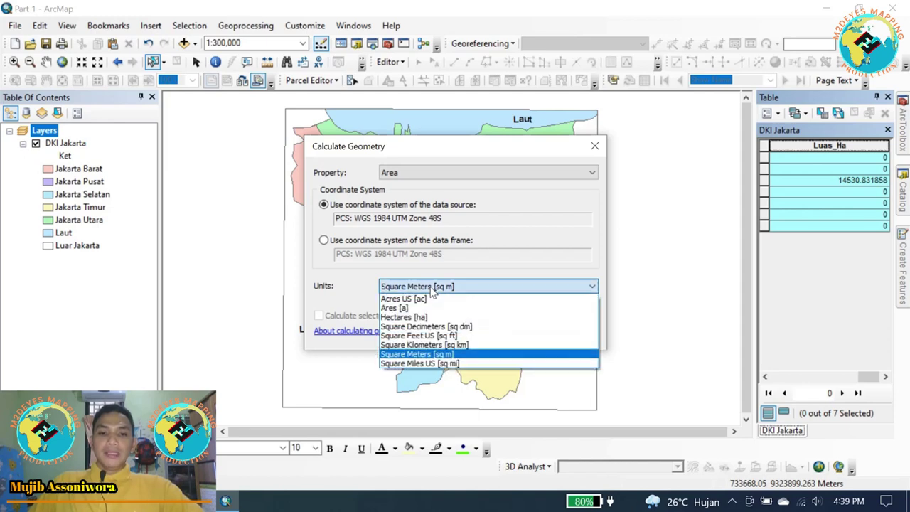
left_click(403, 317)
left_click(435, 172)
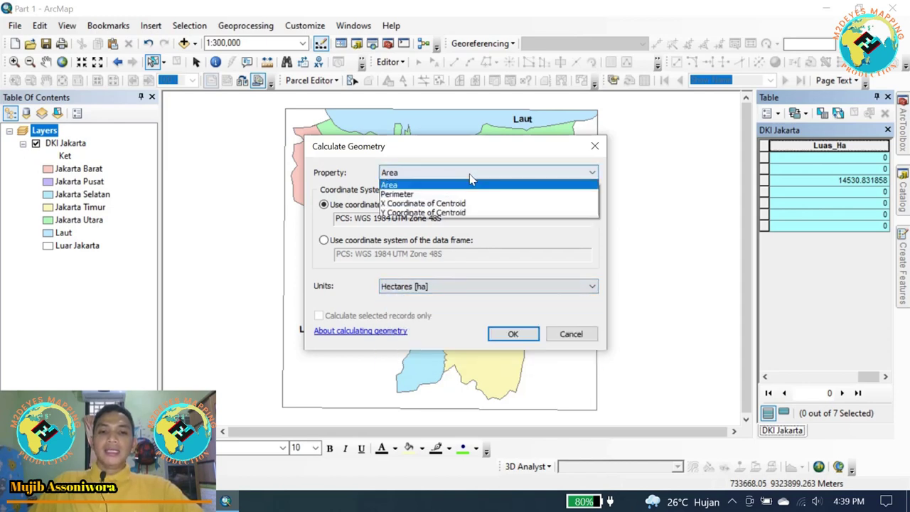
left_click(407, 185)
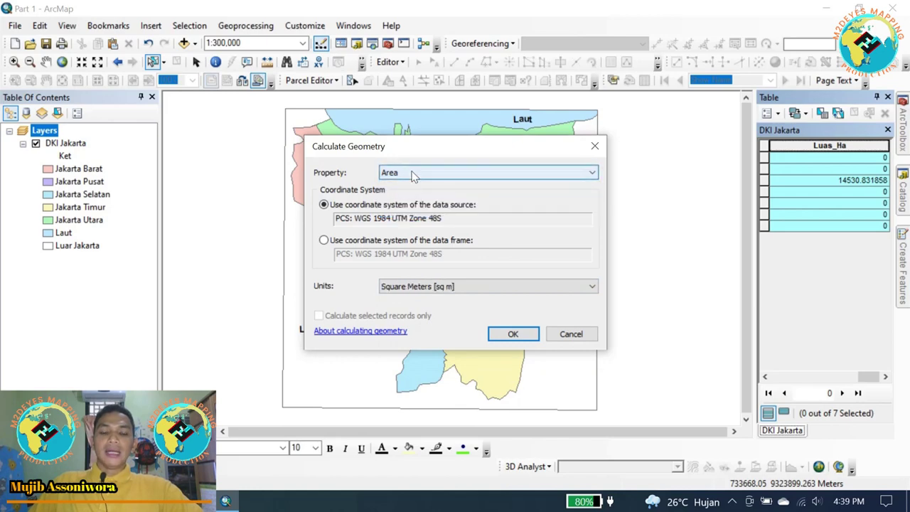
left_click(412, 175)
left_click(405, 187)
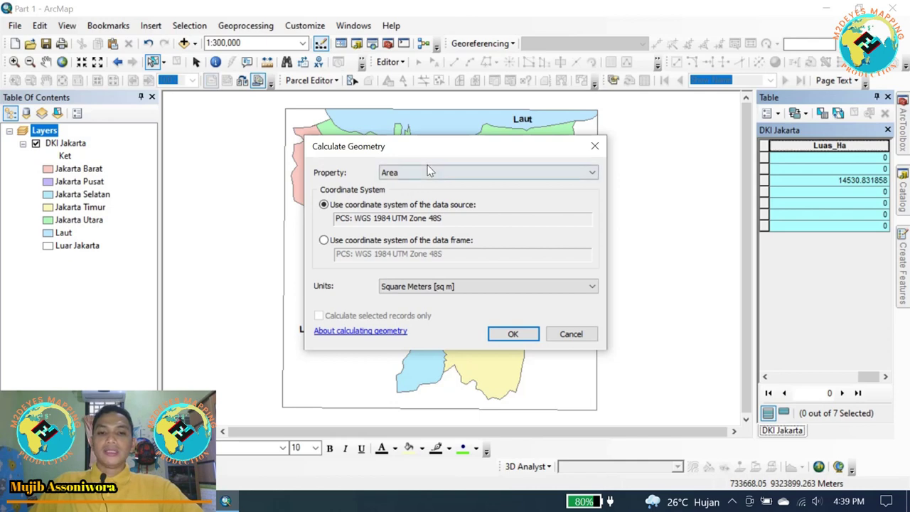
left_click(427, 171)
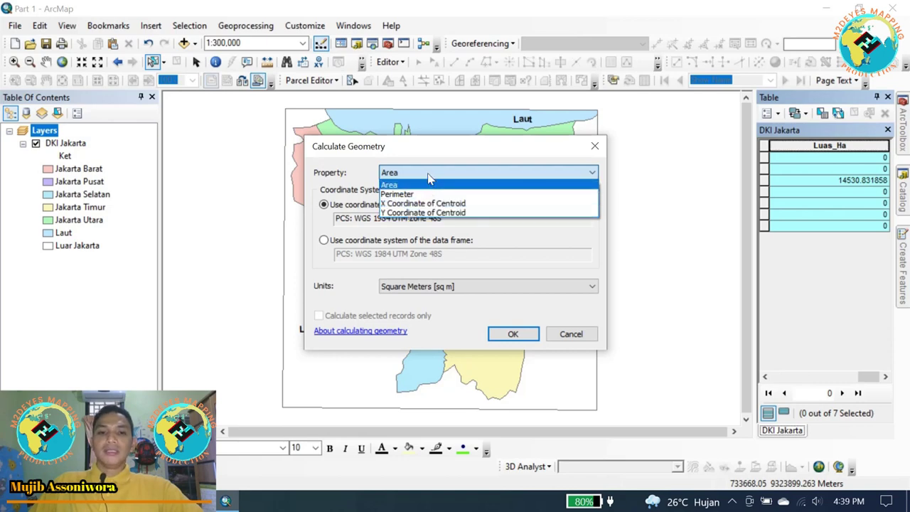
left_click(433, 184)
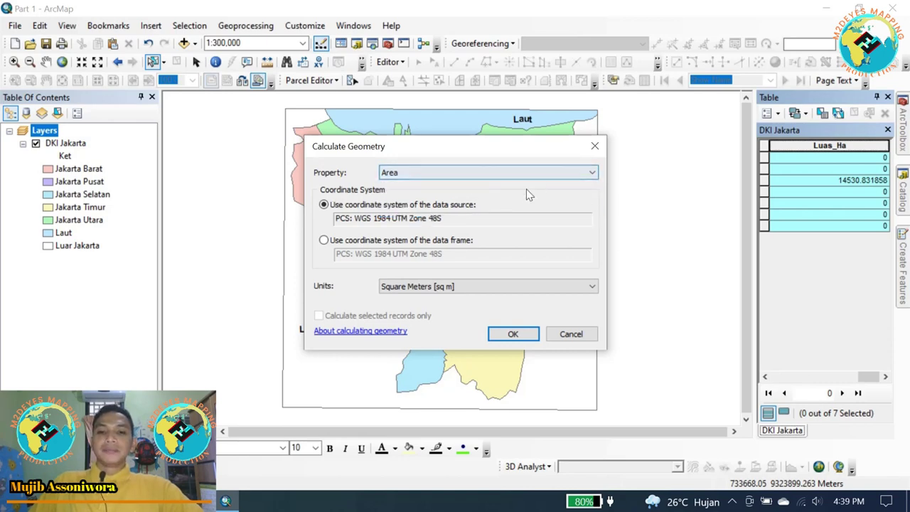
Calculate the area of all DKI Jakarta records in hectares into Luas_Ha, using the data source's coordinate system
left_click(451, 287)
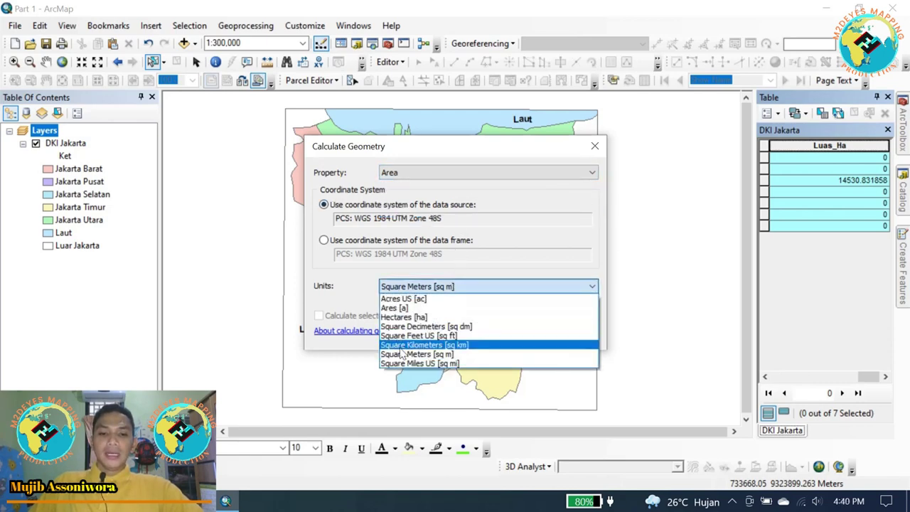
left_click(402, 317)
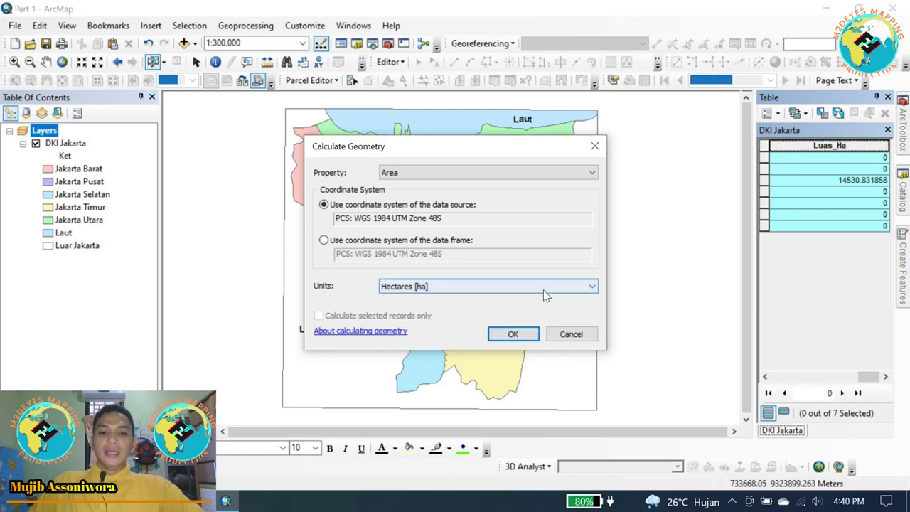
left_click(512, 334)
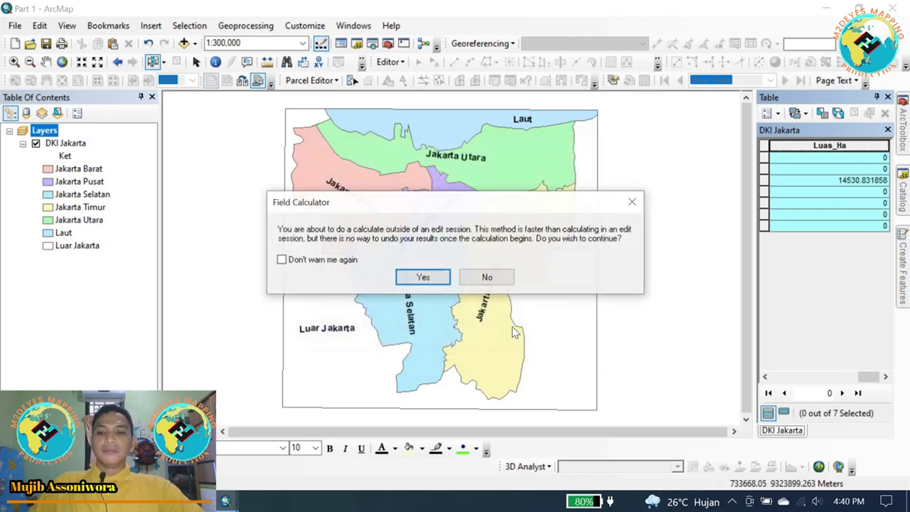
left_click(427, 278)
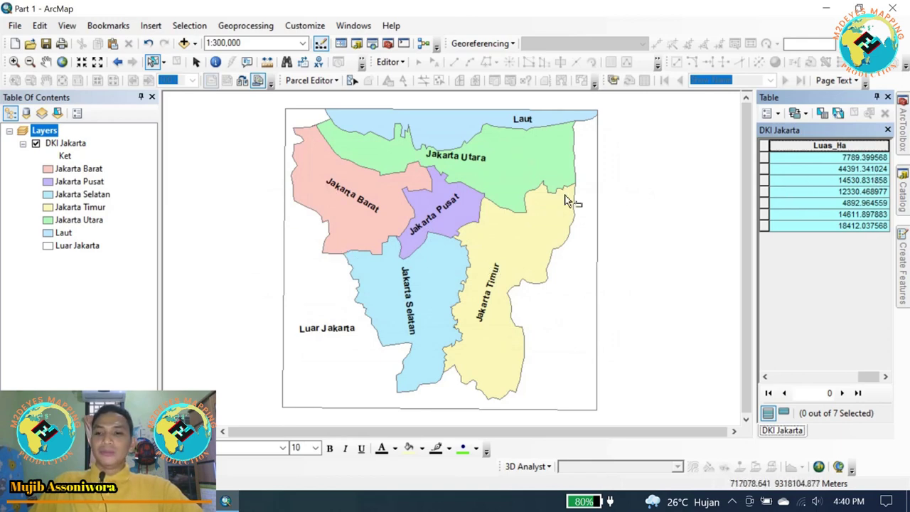
Set the Luas_Ha field's number format to numeric with 3 decimal places
right_click(849, 145)
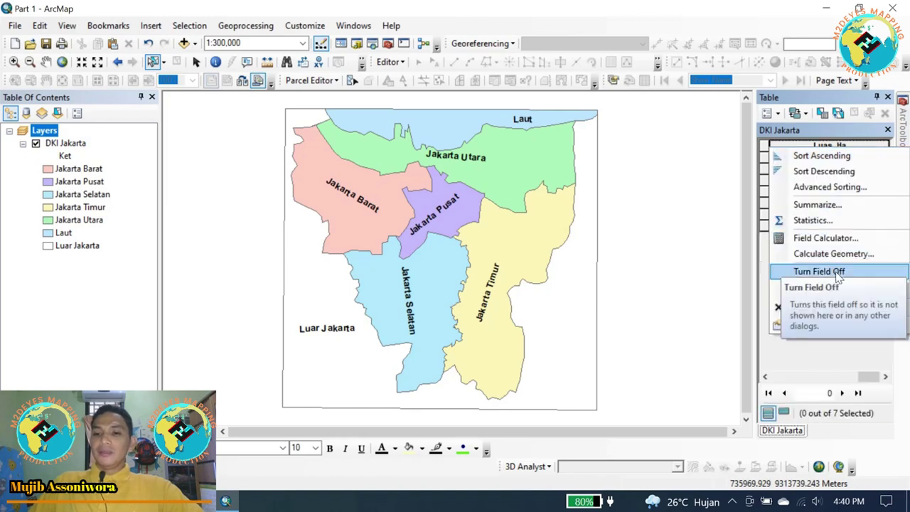
left_click(815, 324)
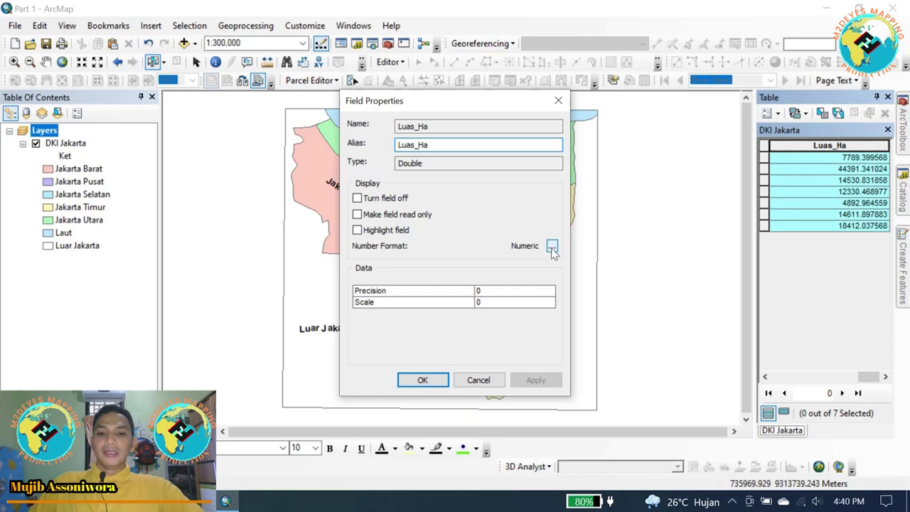
left_click(551, 246)
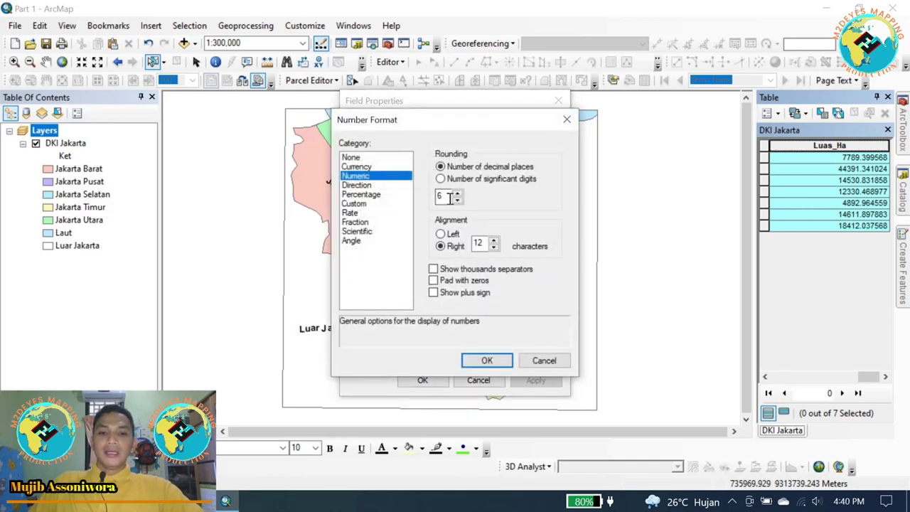
double_click(444, 196)
type("3")
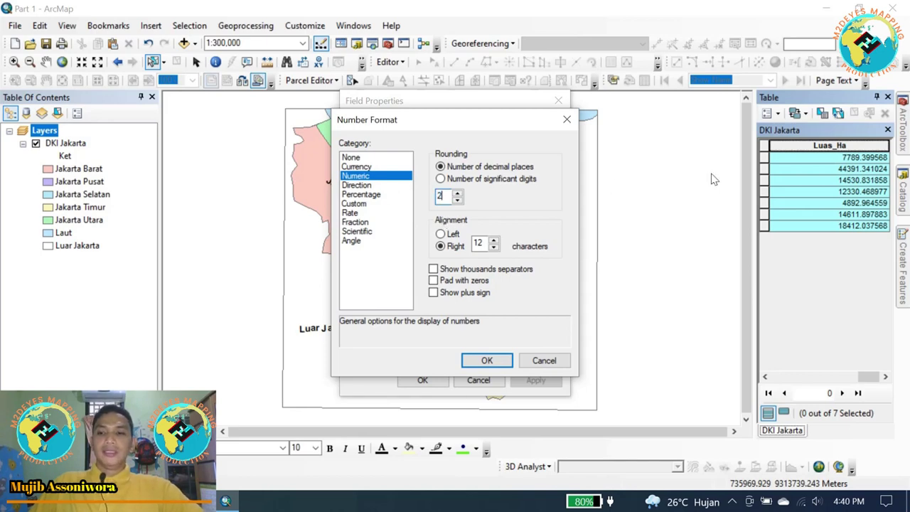
double_click(442, 195)
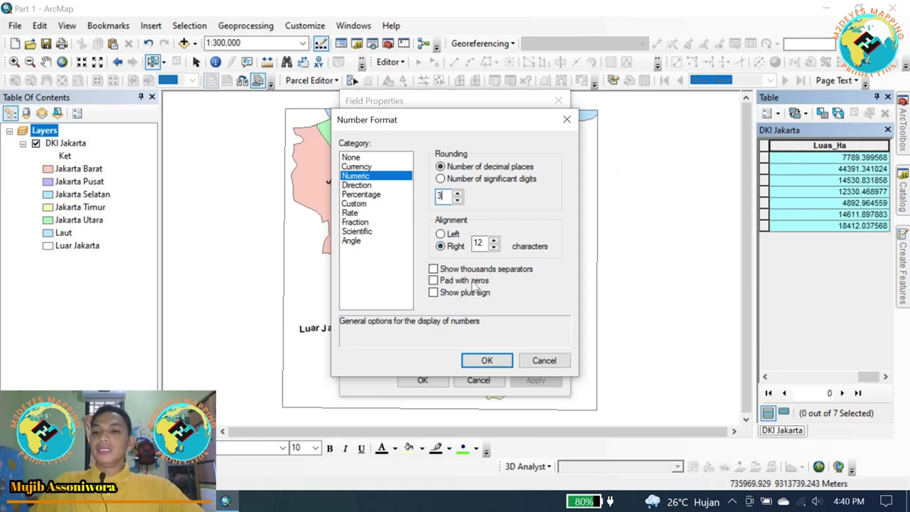
left_click(487, 360)
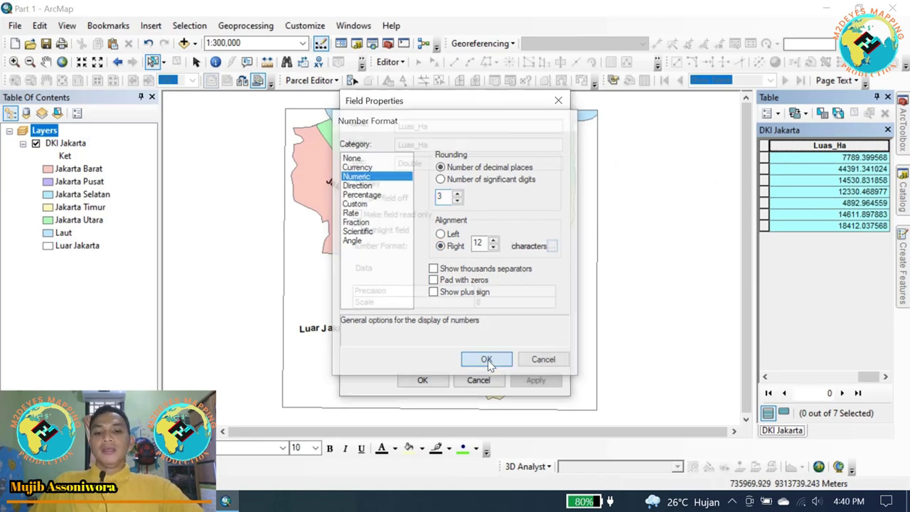
left_click(423, 380)
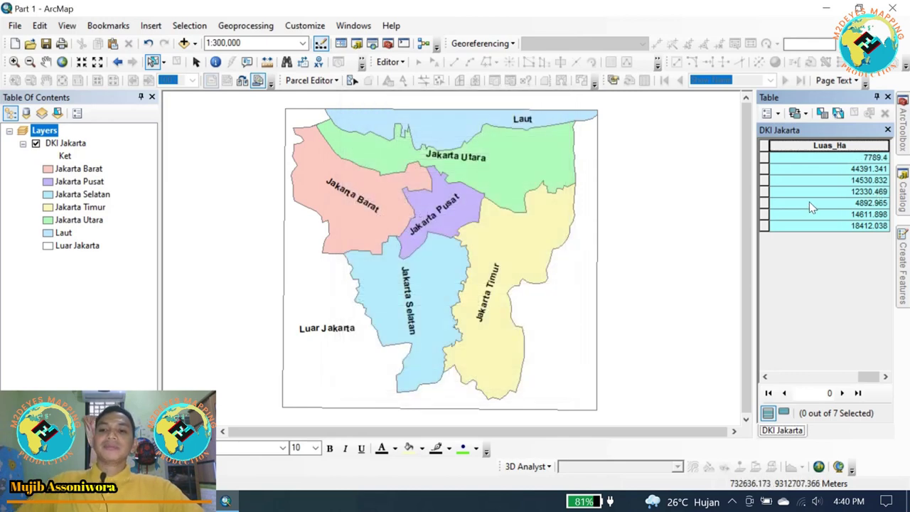
Select the Laut, Luar Jakarta and Jakarta Utara records one after another to locate their polygons on the map
left_click(765, 157)
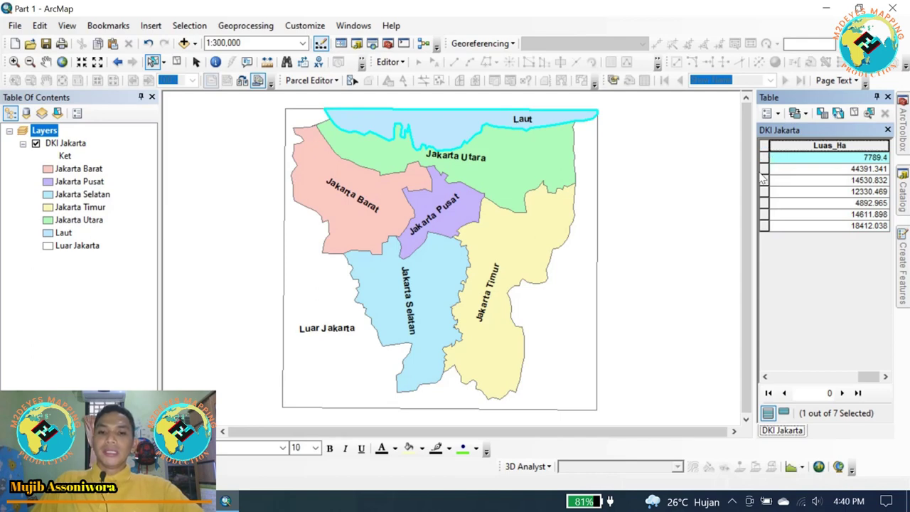
left_click(764, 170)
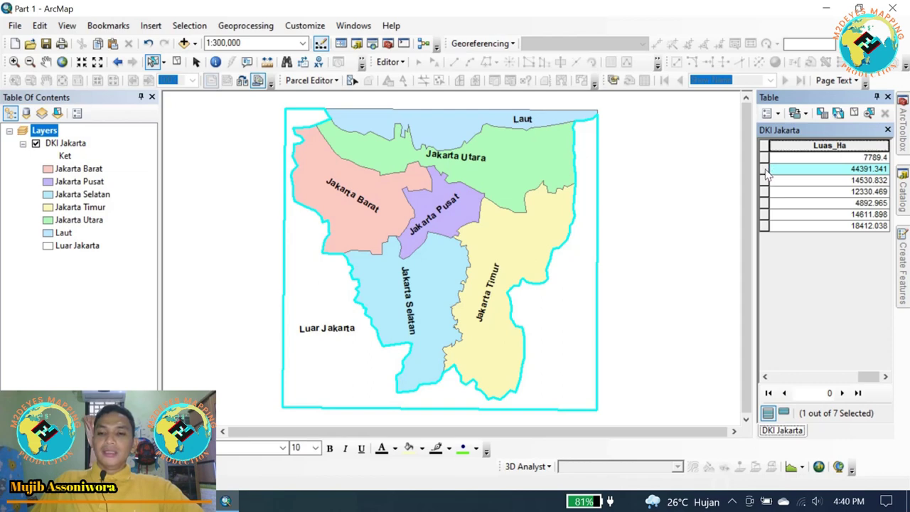
left_click(765, 181)
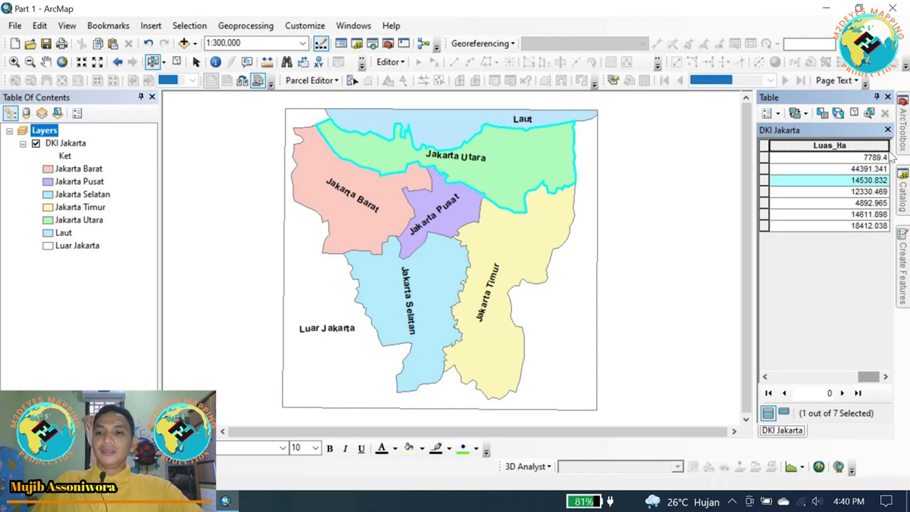
Narrow the Luas_Ha column and undock the attribute table to view all fields, with the Jakarta Barat record selected
left_click_drag(887, 145, 835, 145)
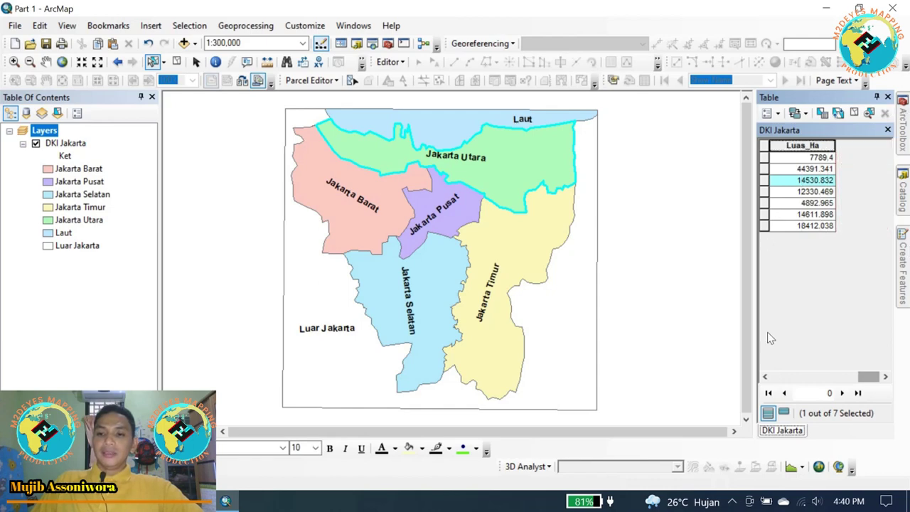
left_click_drag(874, 376, 849, 376)
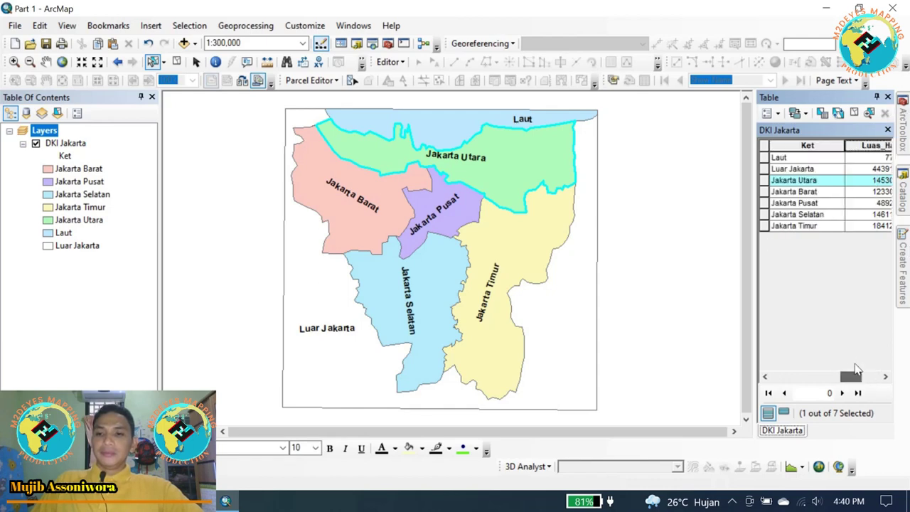
double_click(859, 98)
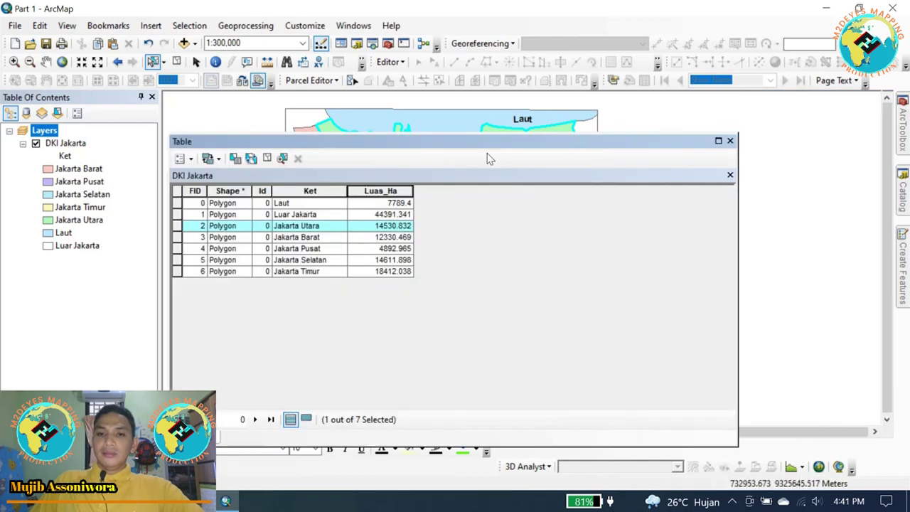
left_click_drag(519, 138, 576, 93)
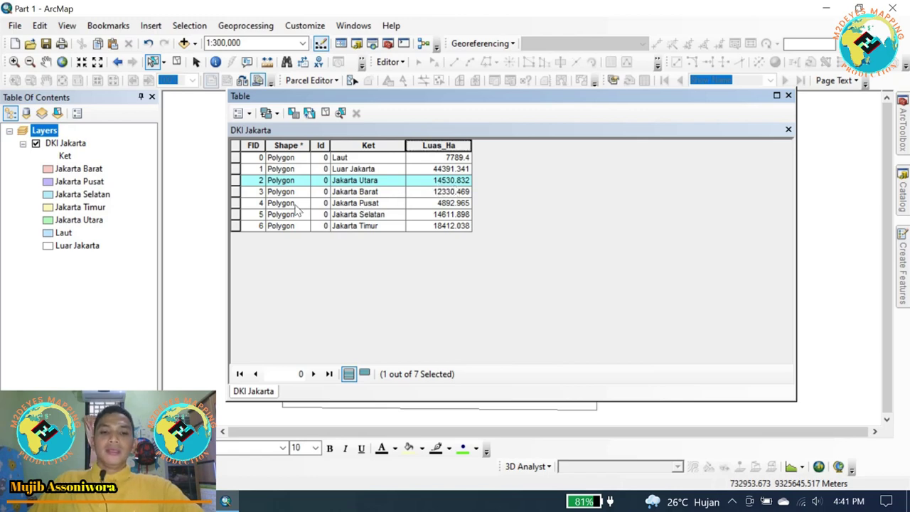
left_click(237, 191)
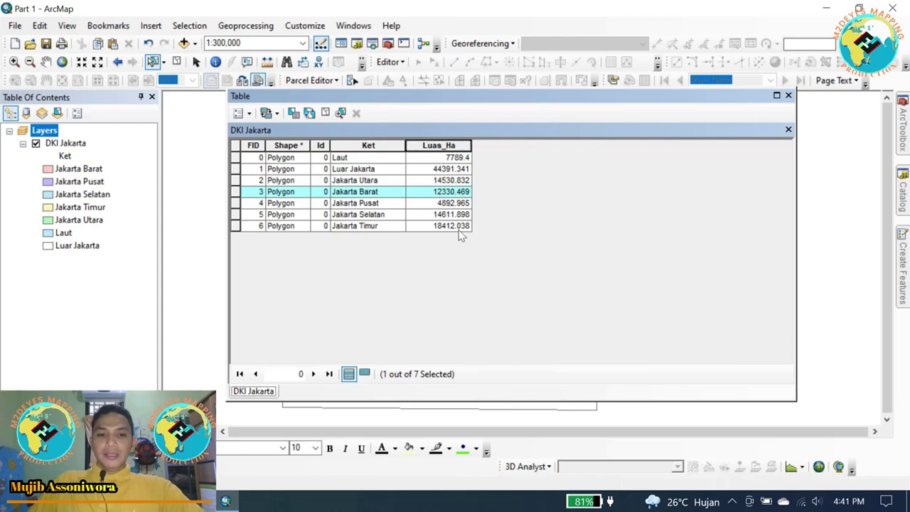
Sort the attribute table by Luas_Ha in descending order and dock the table again beside the map
left_click(447, 145)
right_click(448, 145)
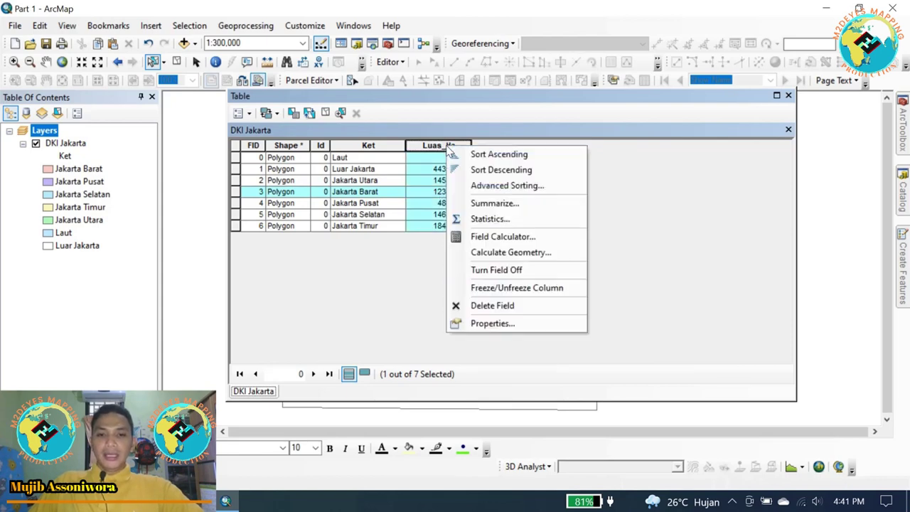
left_click(489, 170)
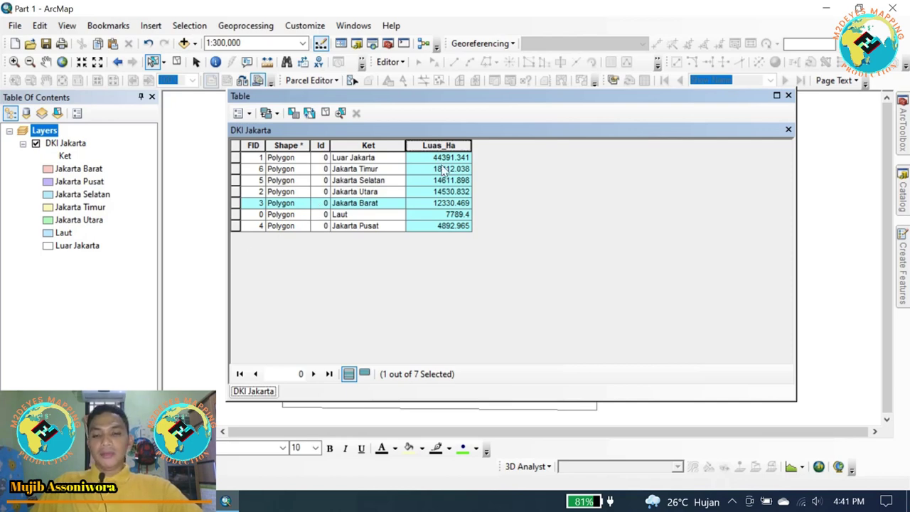
double_click(645, 103)
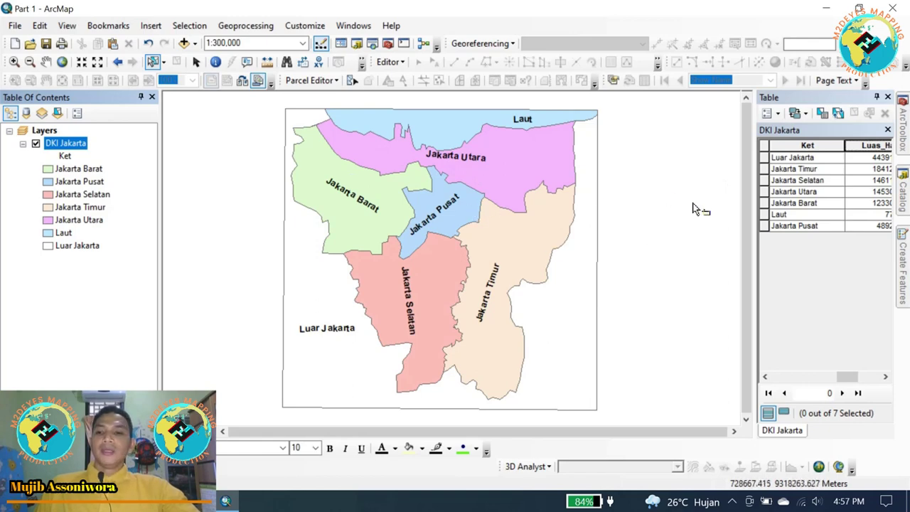
left_click_drag(851, 378, 875, 378)
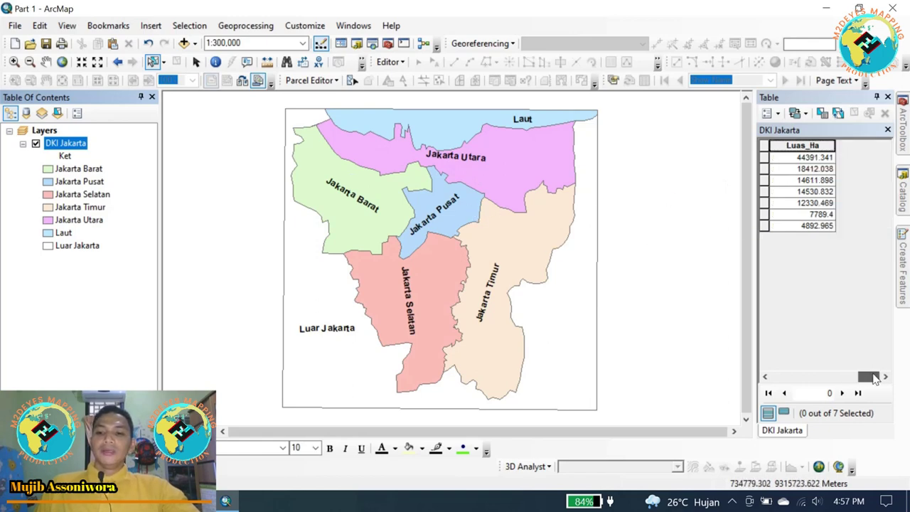